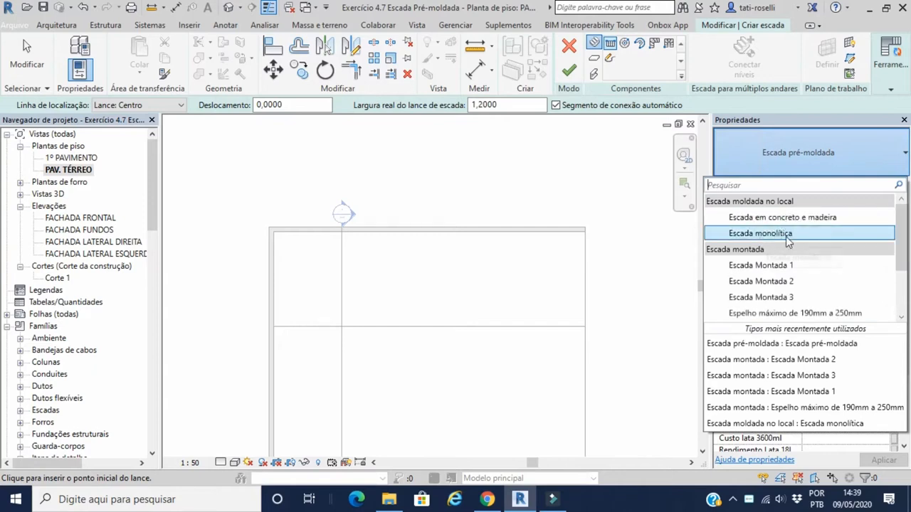
Step: Choose the Escada pré-moldada stair type and review its calculation rules in the type properties
scroll(783, 299, "down", 2)
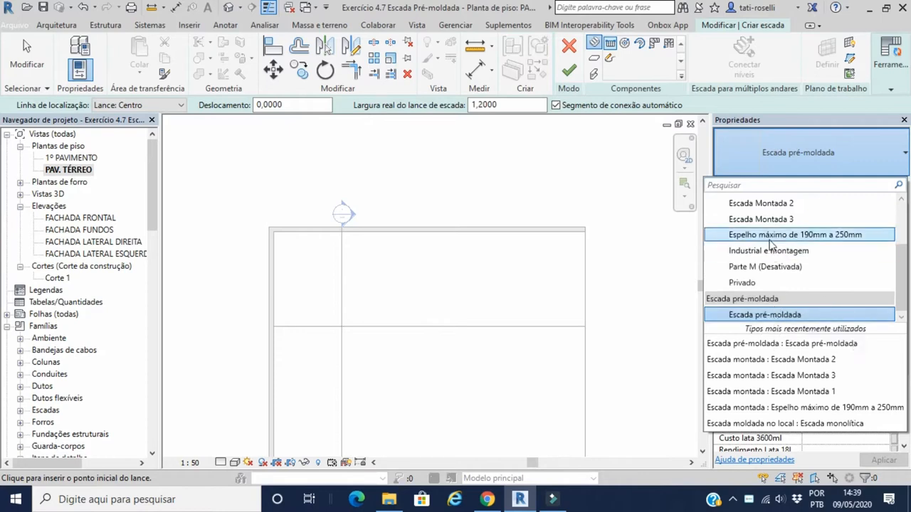
left_click(789, 316)
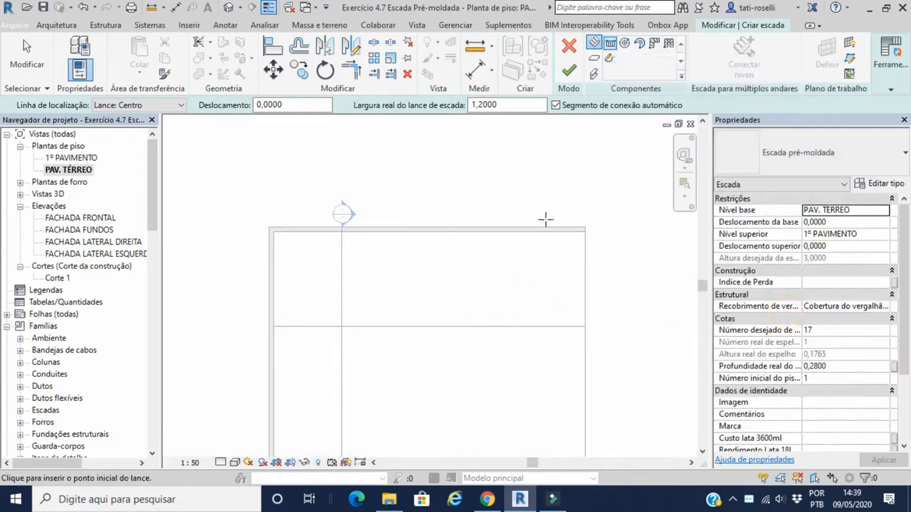
left_click(886, 183)
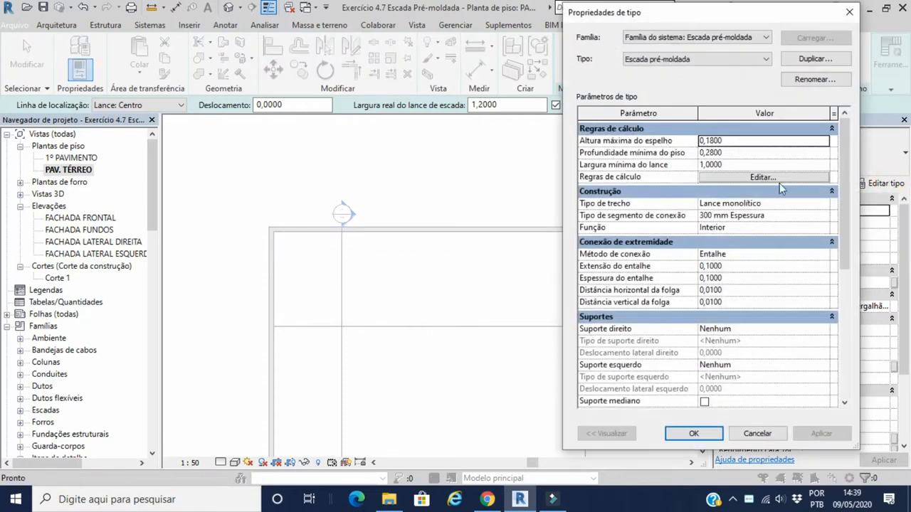
left_click(753, 178)
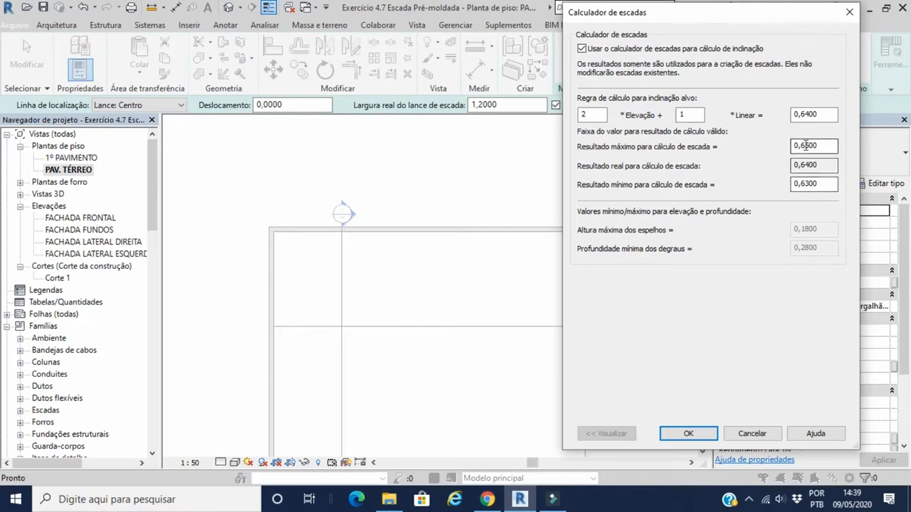
left_click(688, 433)
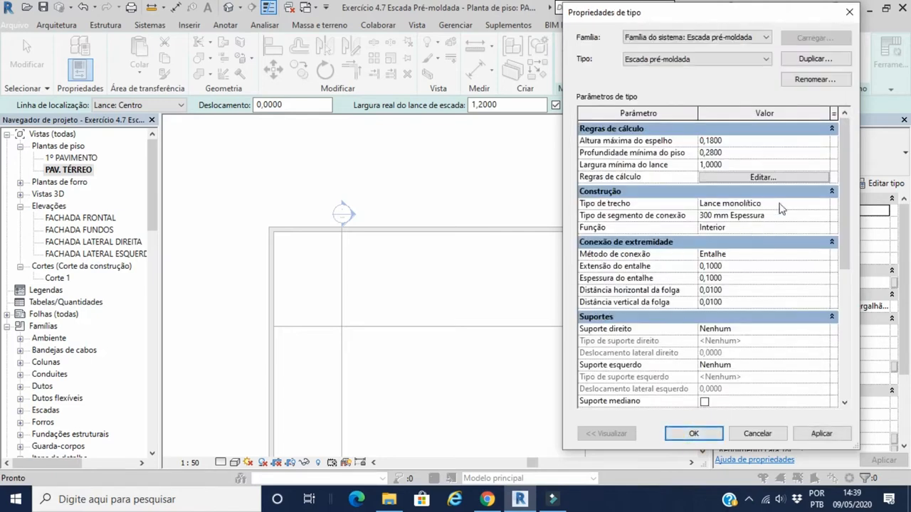
Step: Check the material, tread and riser settings of the Lance monolítico run type, and close the type properties
left_click(826, 205)
left_click(831, 204)
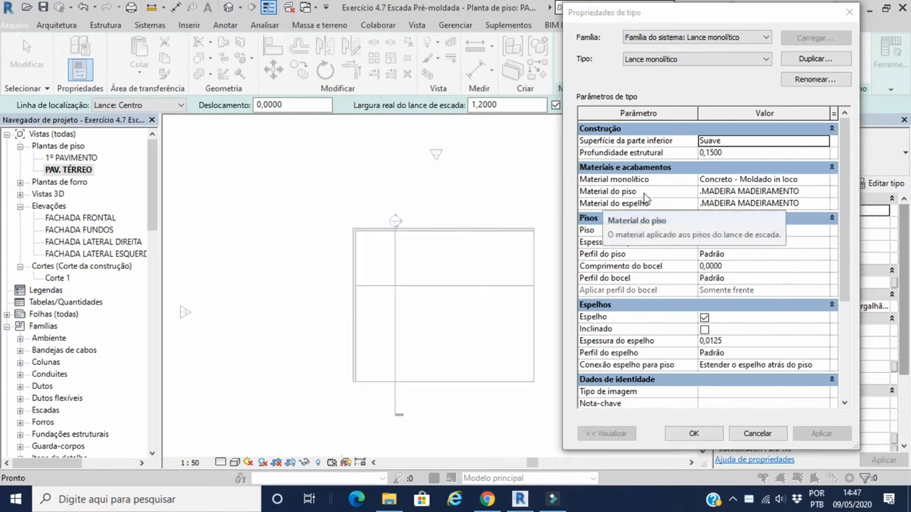
mouse_move(616, 208)
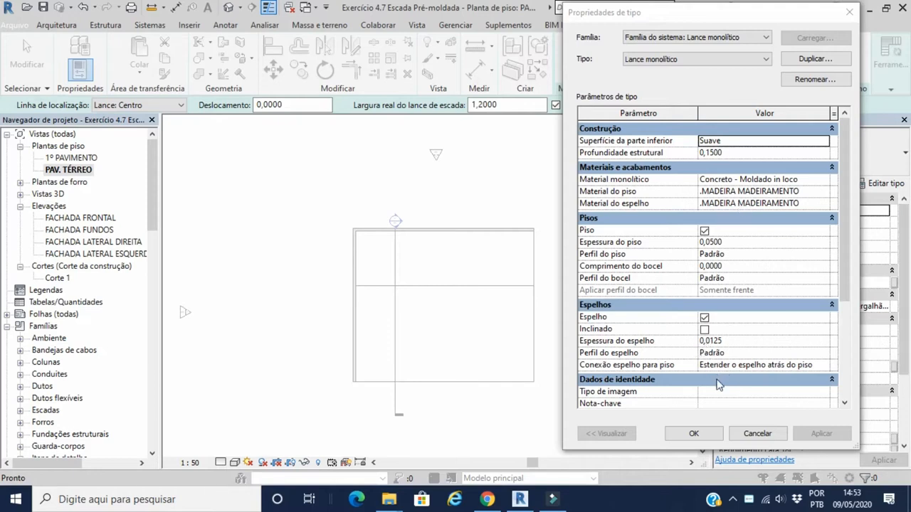
left_click(703, 435)
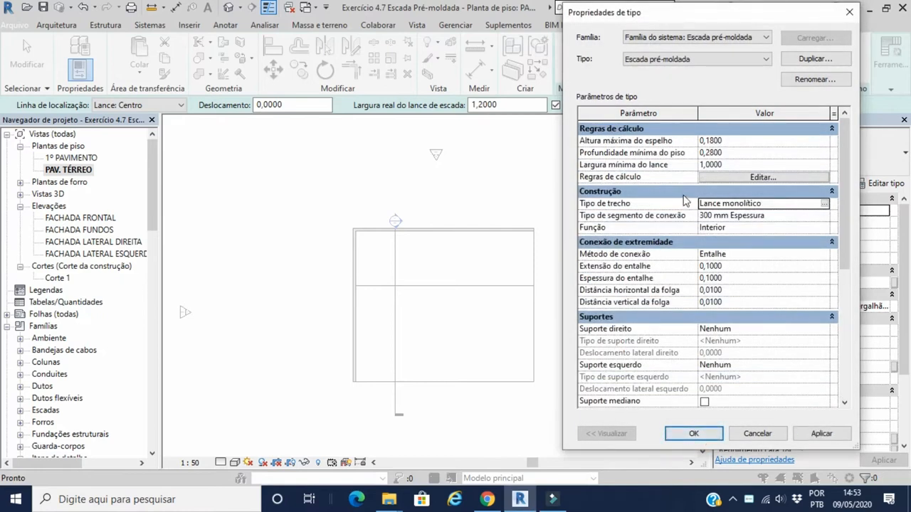
left_click(706, 435)
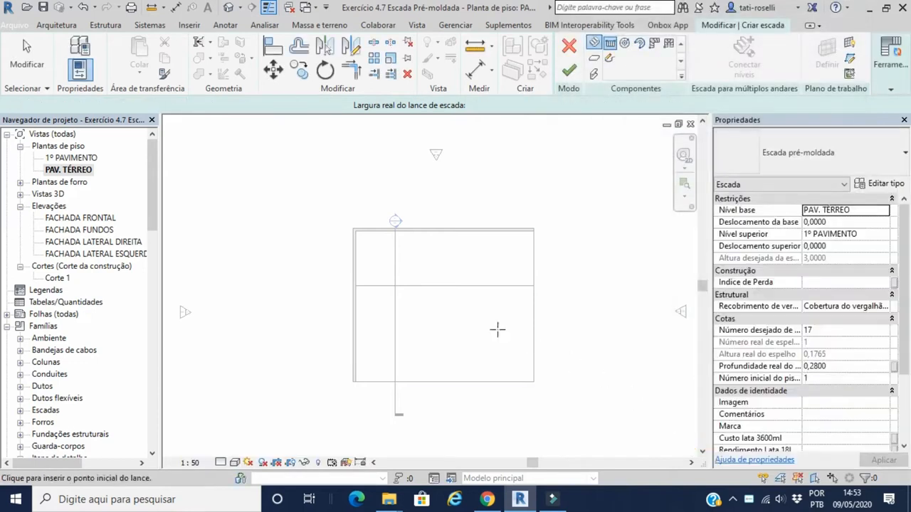
Step: Sketch a straight 17-riser stair run perpendicular to the upper slab's edge, starting on that edge and heading away from the slab
left_click(437, 285)
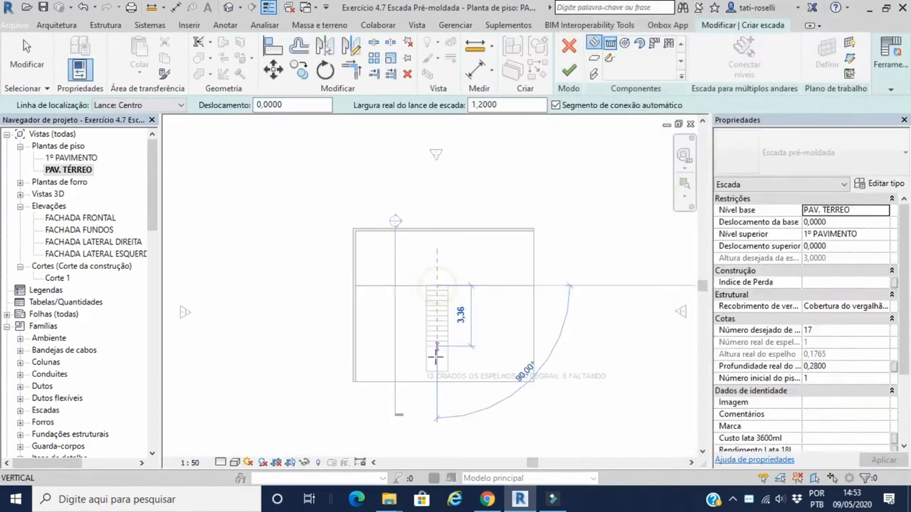
left_click(434, 395)
key("Escape")
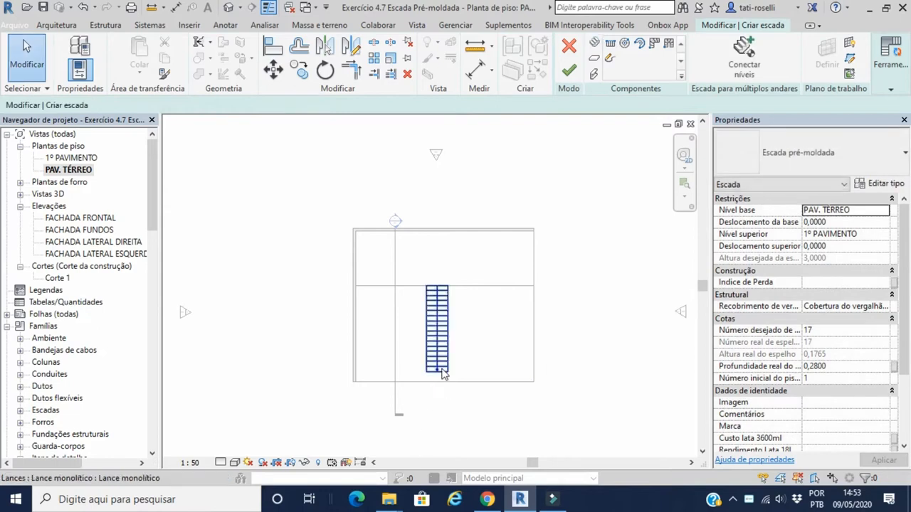
scroll(431, 376, "up", 5)
scroll(438, 411, "down", 2)
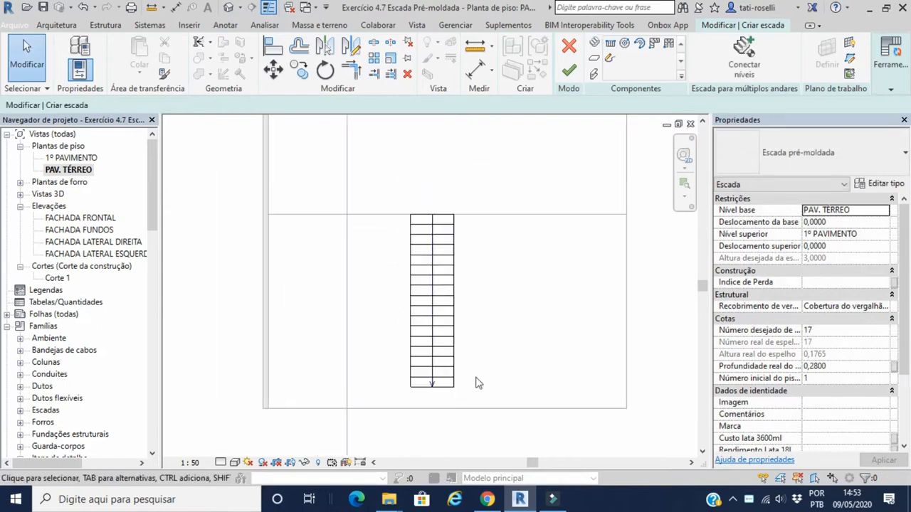
Step: Flip the stair's direction so it climbs toward the upper slab, and finish the stair in the 3D view
mouse_move(891, 78)
left_click(842, 112)
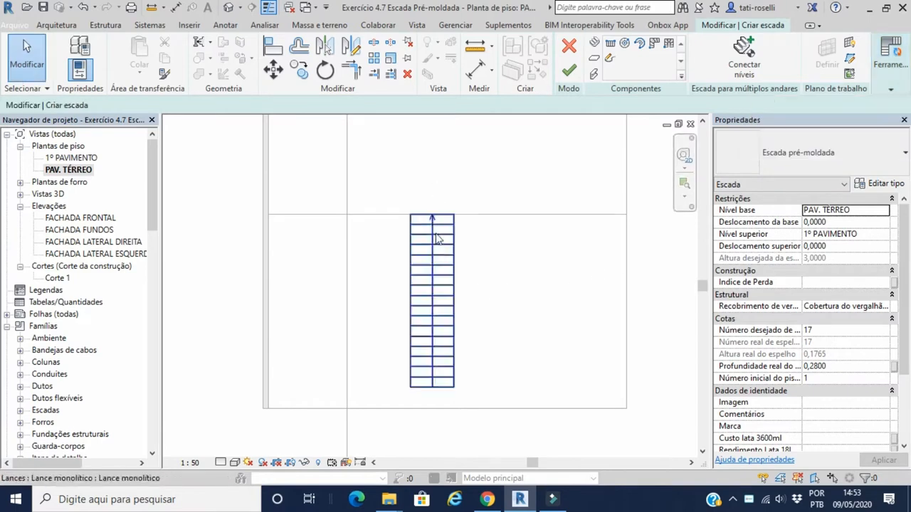
scroll(283, 345, "down", 2)
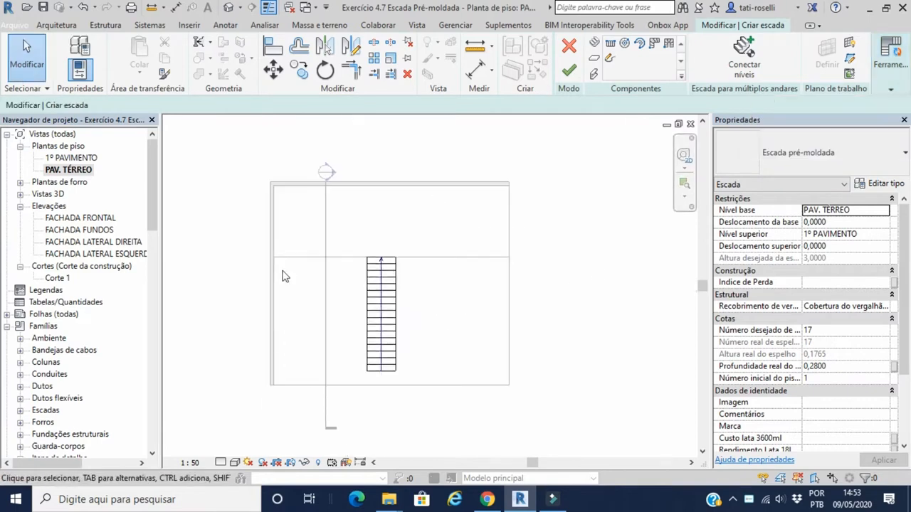
left_click(228, 7)
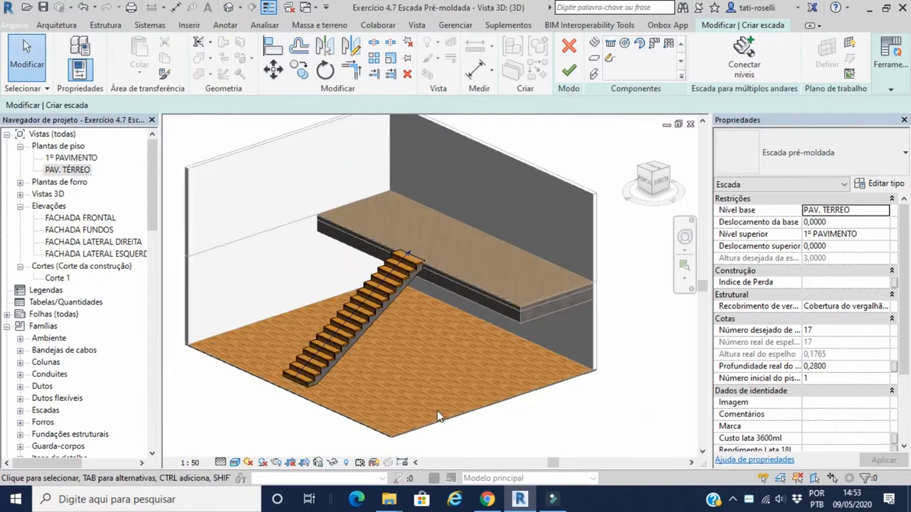
left_click(568, 70)
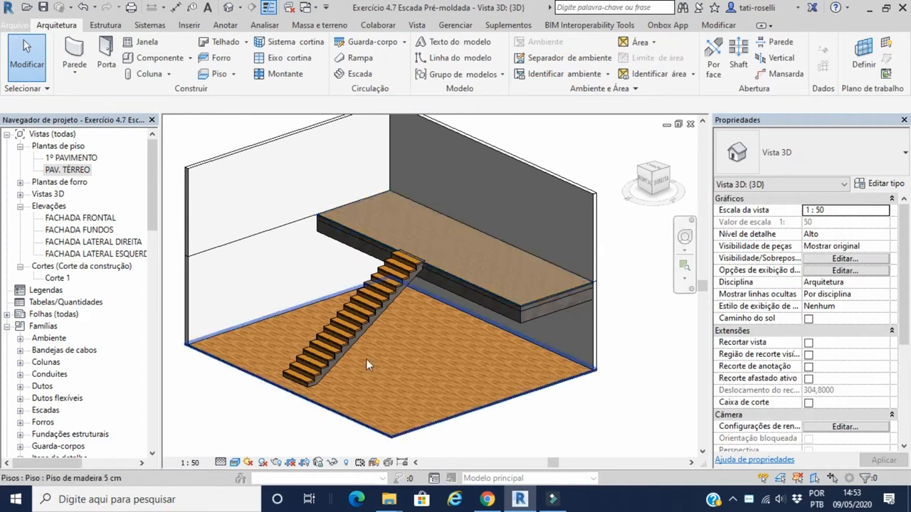
Step: Edit the stair and enable Finalizar com espelho for its run so it ends with a riser
scroll(380, 292, "up", 8)
middle_click_drag(462, 200, 482, 260, "shift")
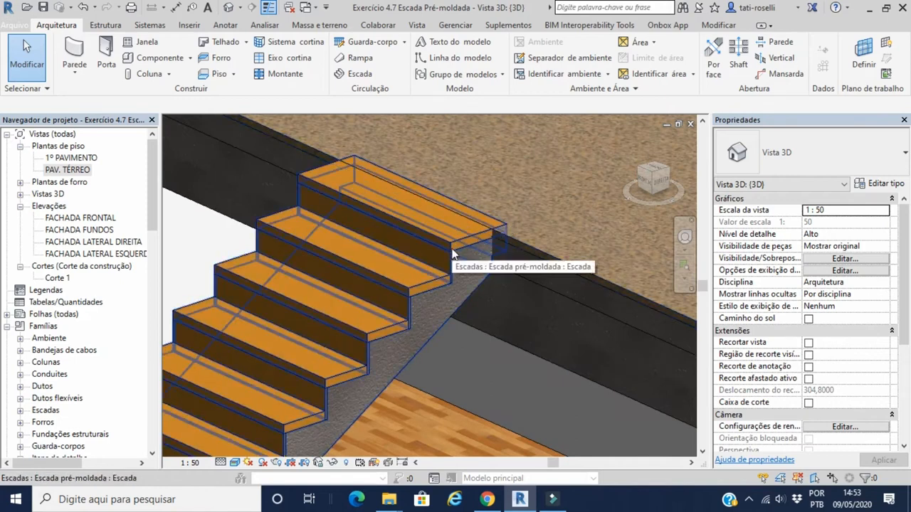
middle_click_drag(398, 285, 404, 293, "shift")
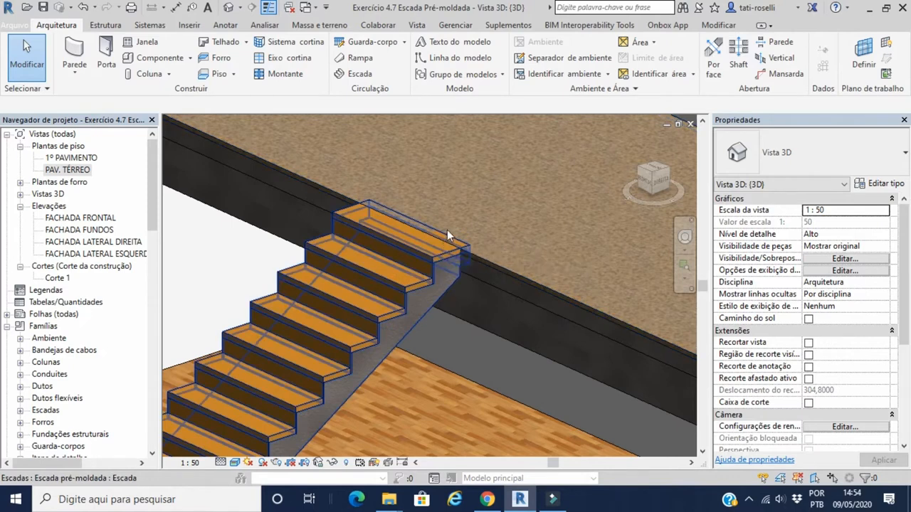
left_click(418, 291)
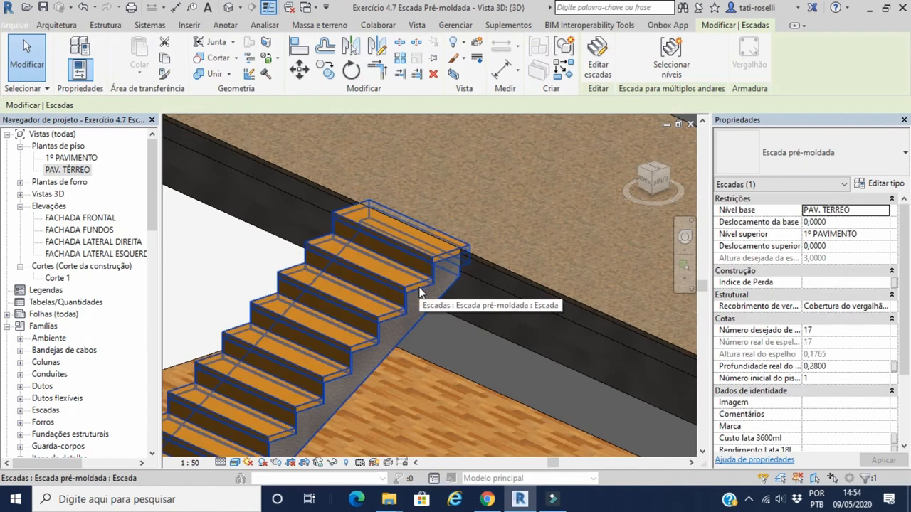
left_click(598, 62)
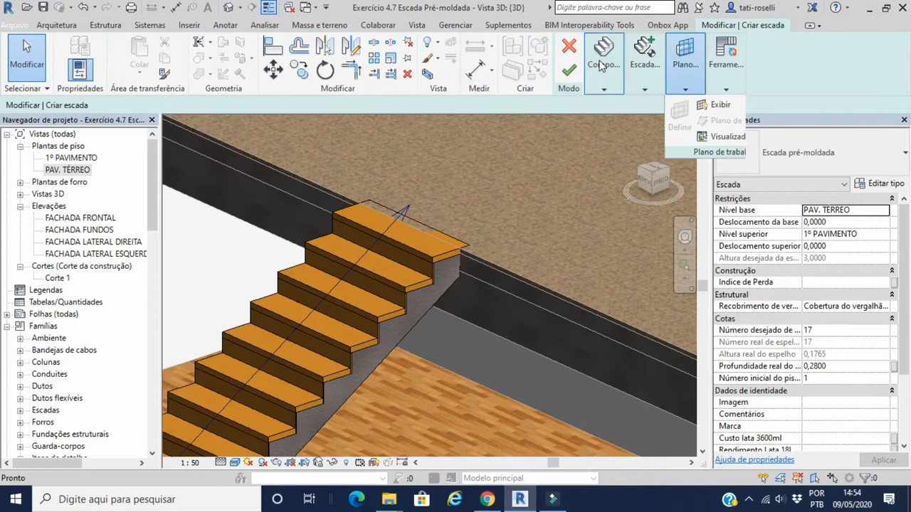
left_click(407, 301)
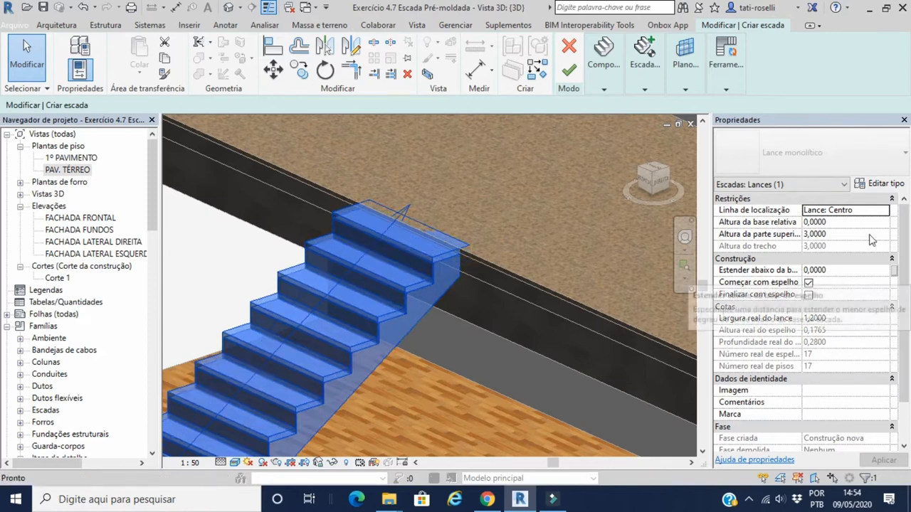
left_click(809, 293)
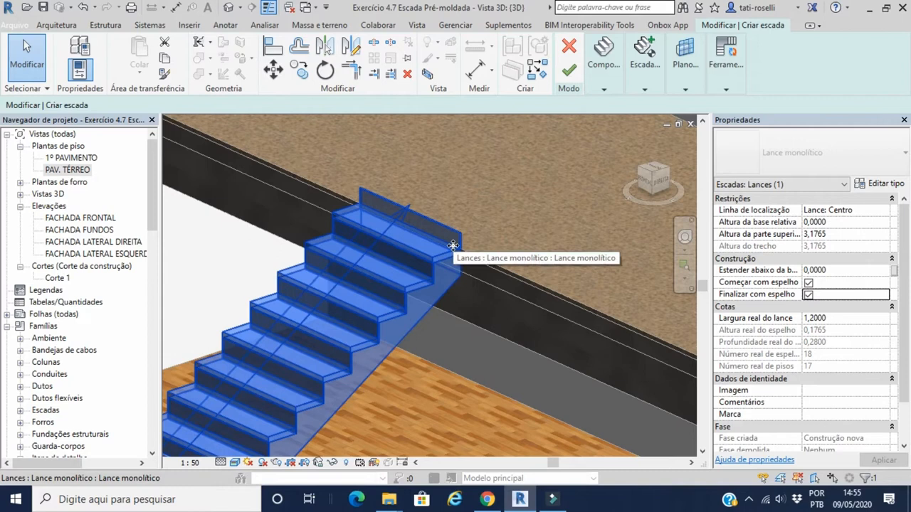
Step: Set the run's relative top height to 3 m and finish editing the stair
left_click(838, 234)
type("3")
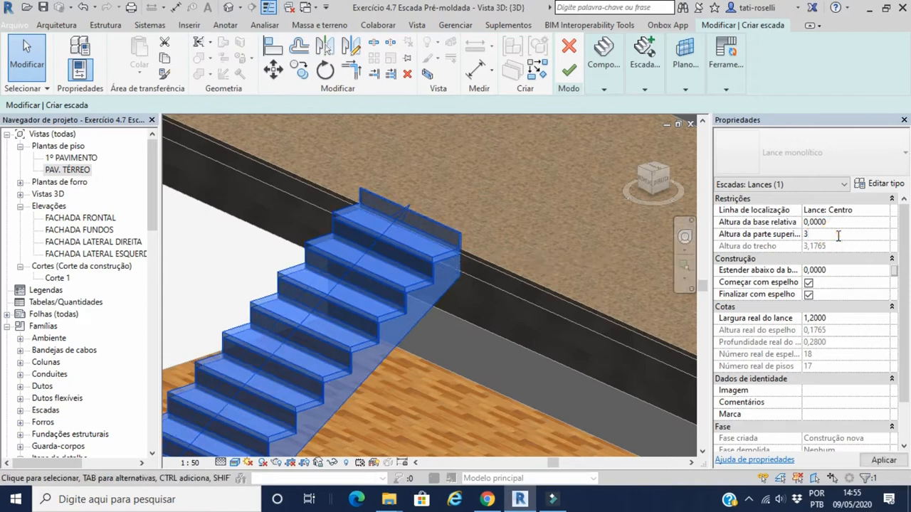
left_click(889, 460)
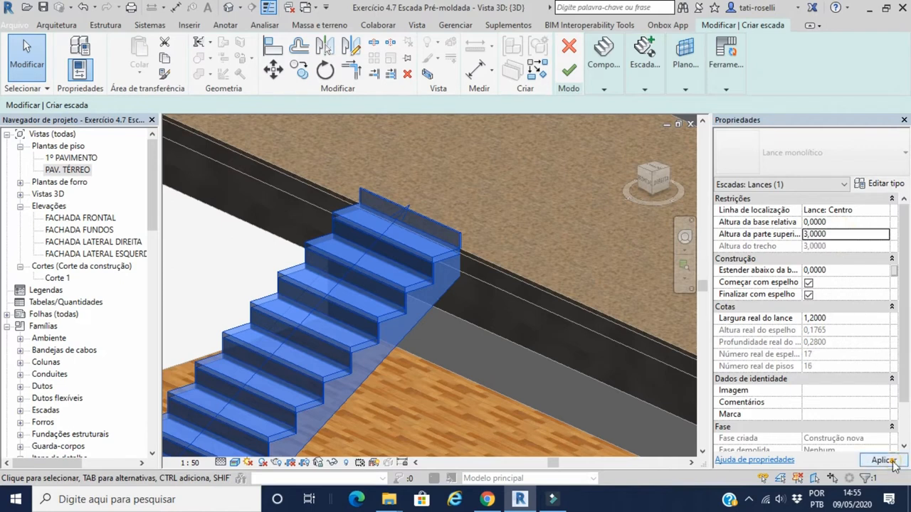
middle_click_drag(405, 254, 444, 250, "shift")
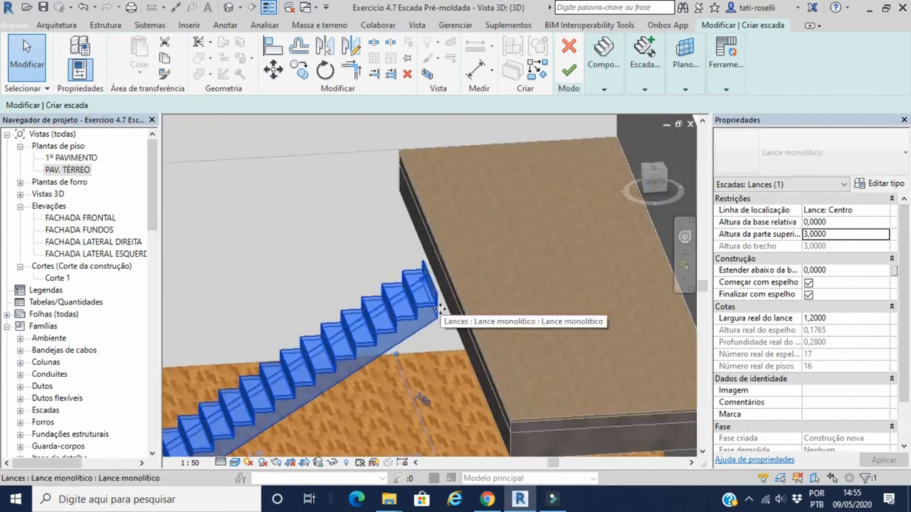
scroll(439, 308, "up", 1)
scroll(441, 307, "down", 4)
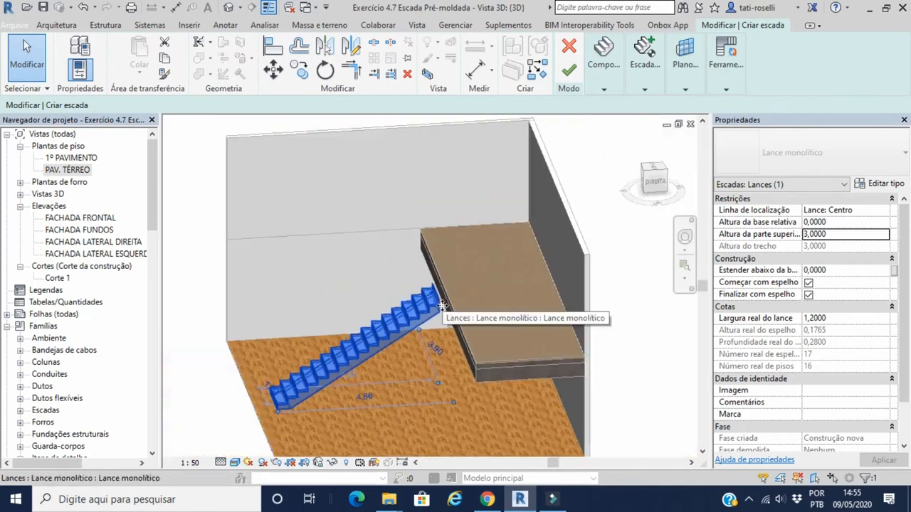
left_click(568, 70)
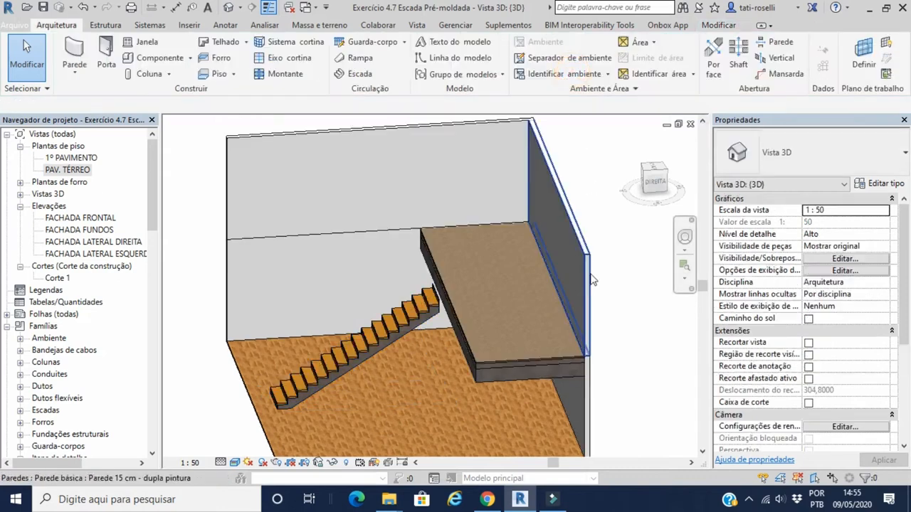
Step: In the PAV. TÉRREO plan, move the section line onto the middle of the stair and open section Corte 1
double_click(70, 170)
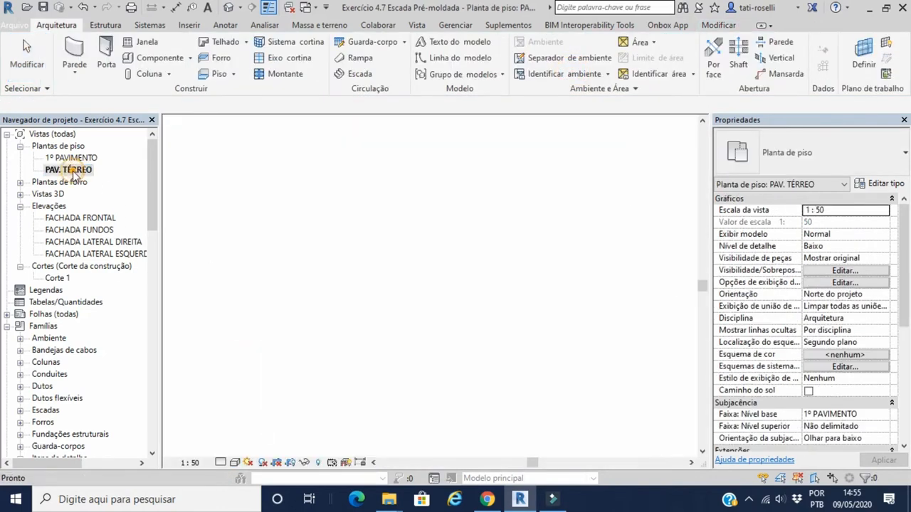
left_click_drag(327, 223, 382, 207)
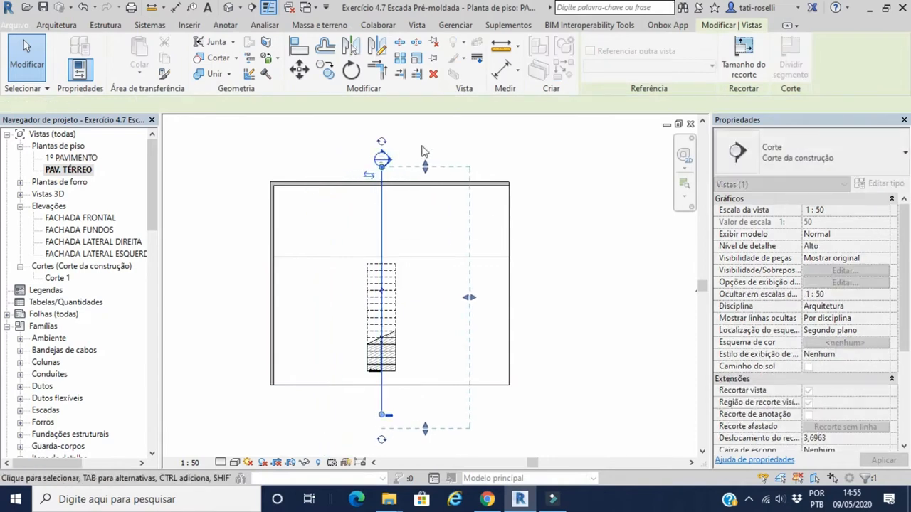
left_click(420, 144)
double_click(390, 166)
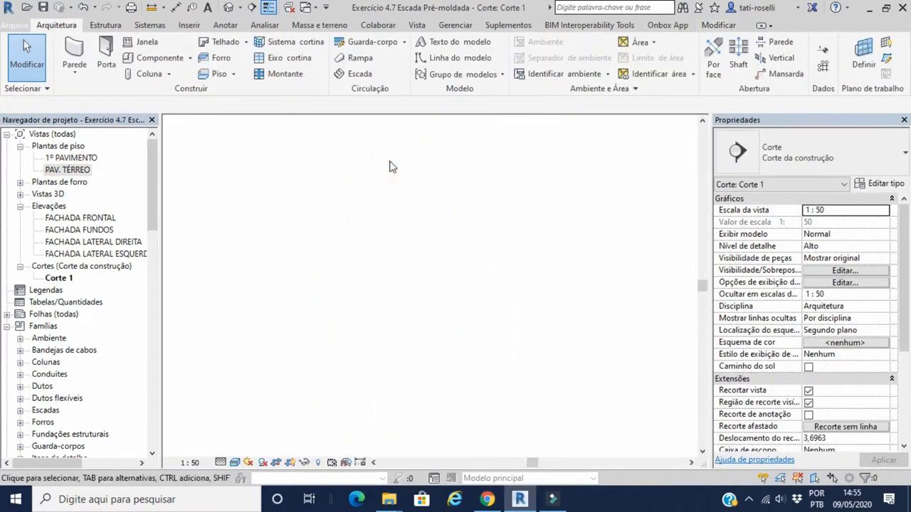
scroll(609, 278, "up", 5)
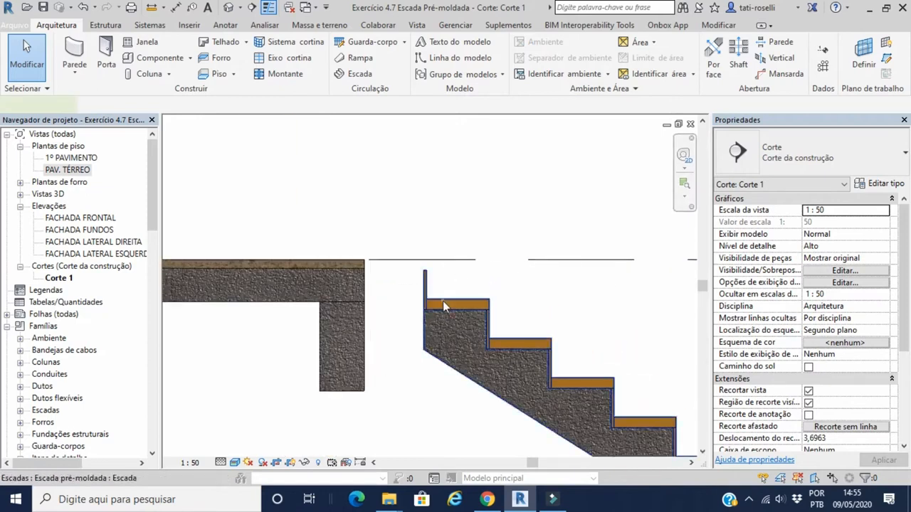
Step: Move the stair horizontally so the back of its top step meets the outer face of the slab's beam
left_click(443, 302)
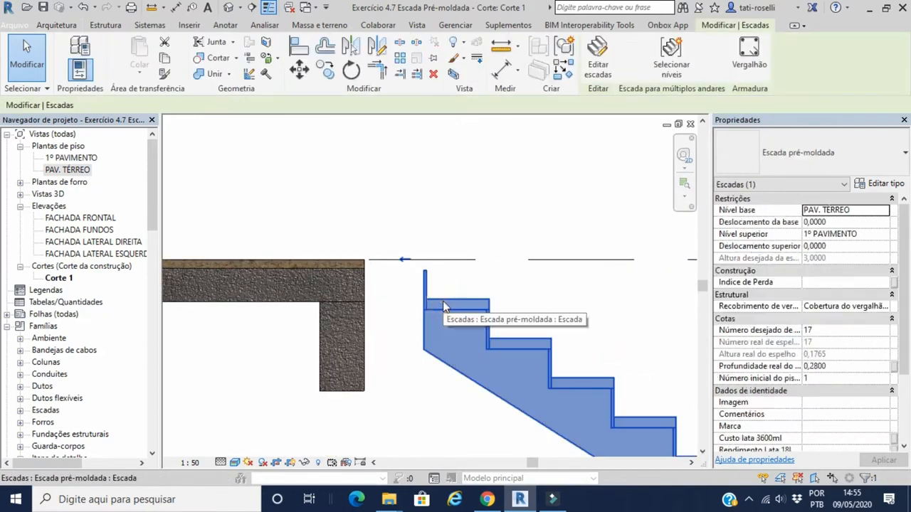
left_click(299, 69)
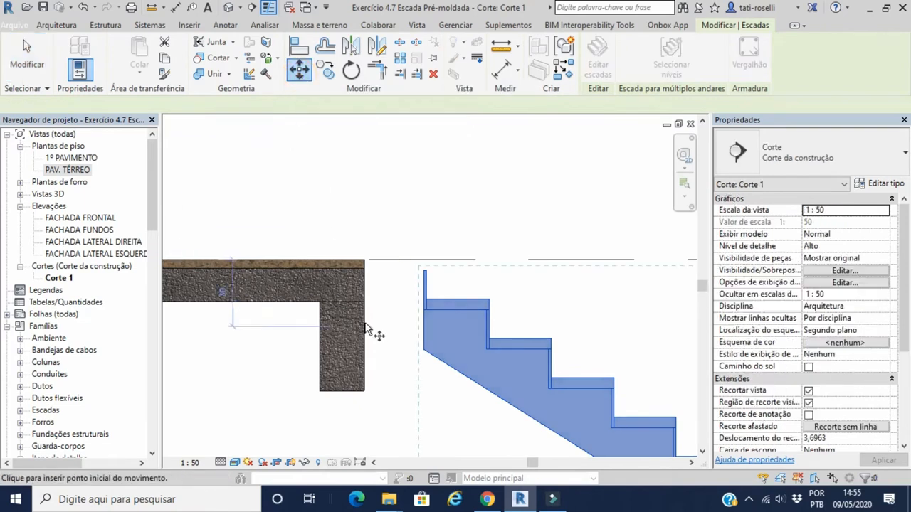
scroll(370, 342, "up", 1)
left_click(437, 372)
left_click(359, 369)
scroll(285, 261, "down", 3)
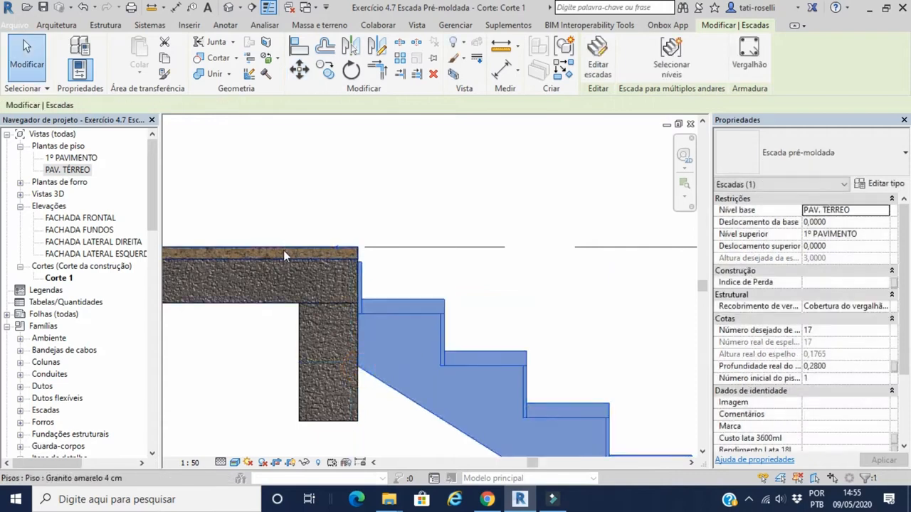
scroll(278, 244, "down", 2)
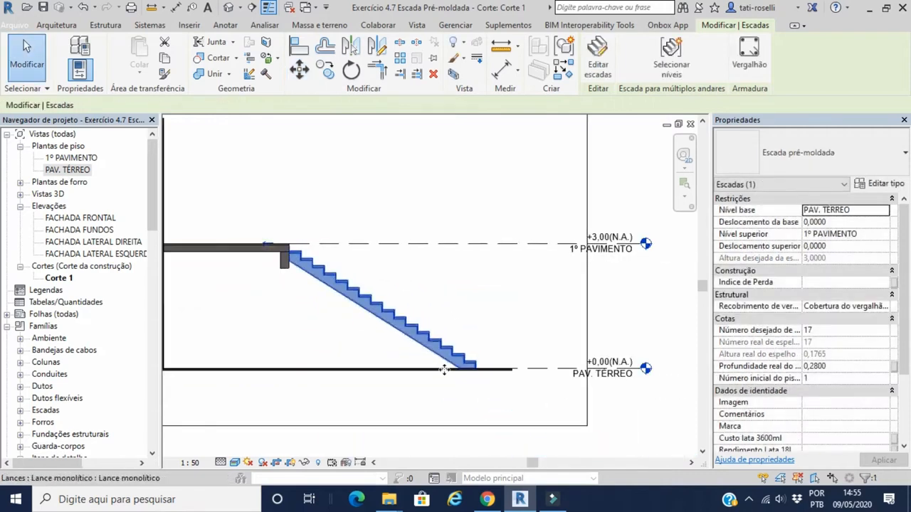
Step: Examine how the stair's top riser meets the upper slab and its granite floor finish in section Corte 1
left_click(438, 412)
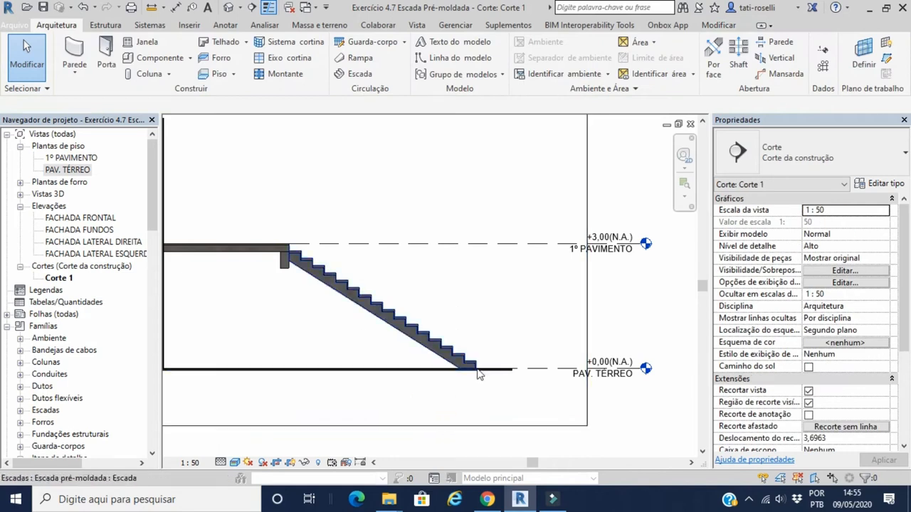
scroll(270, 237, "up", 2)
scroll(299, 260, "up", 4)
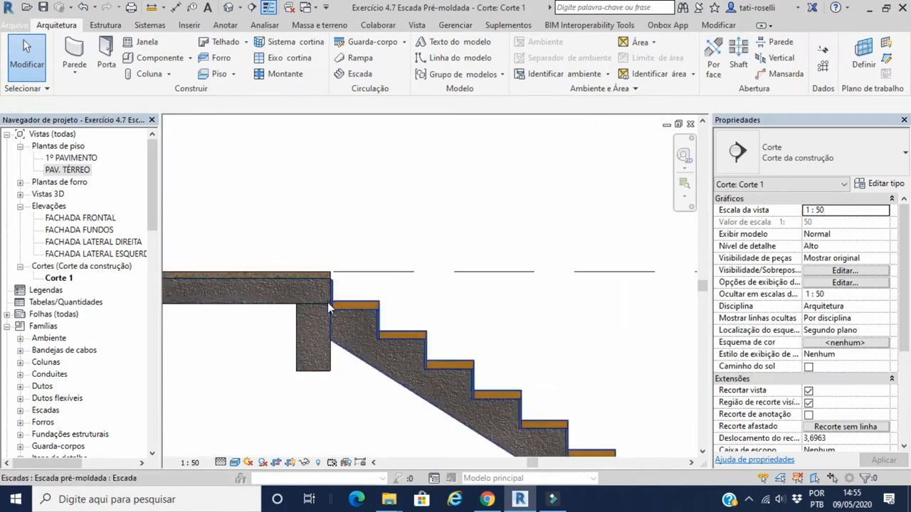
scroll(298, 274, "up", 3)
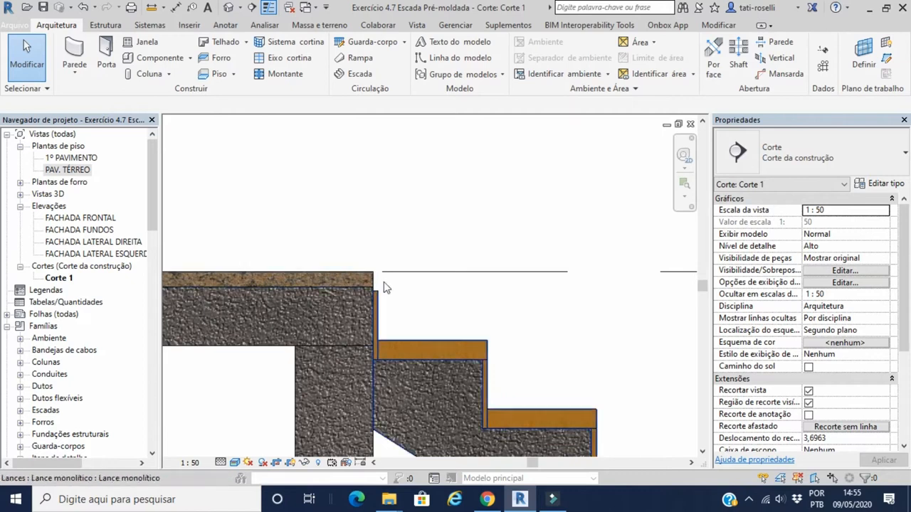
scroll(328, 276, "up", 2)
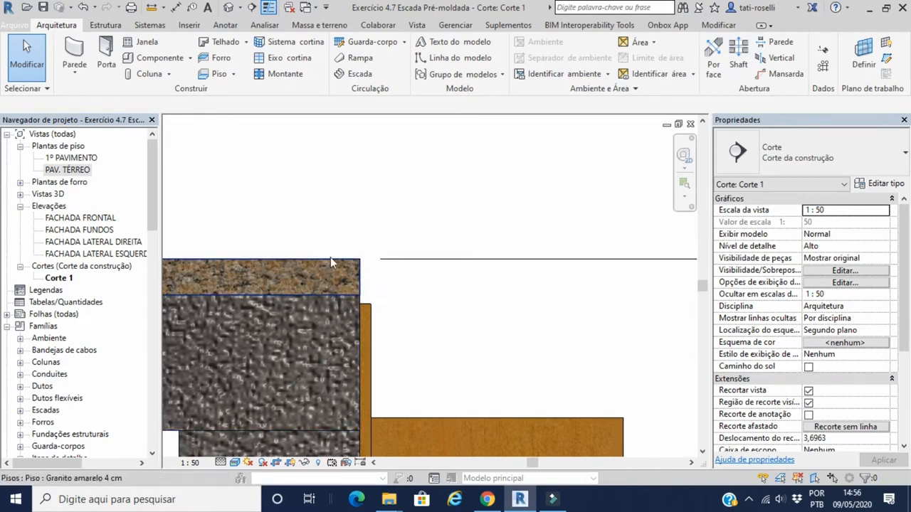
scroll(261, 216, "down", 2)
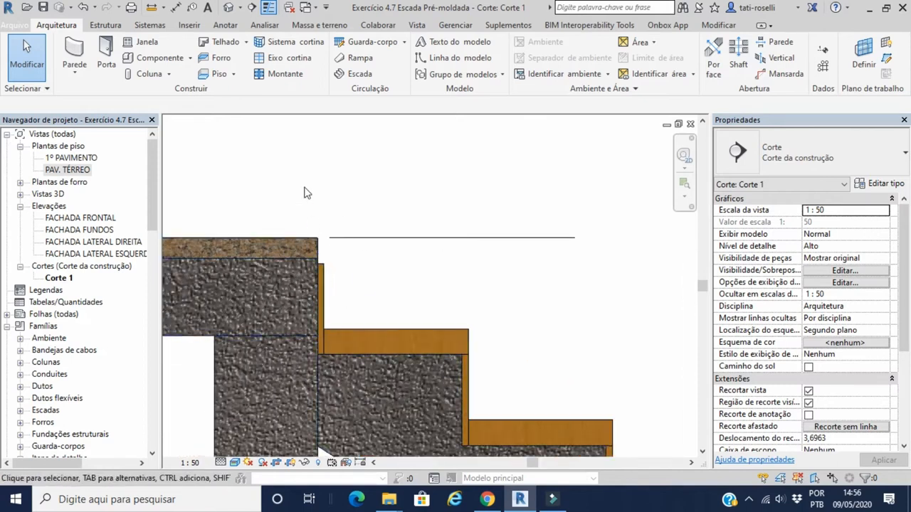
scroll(225, 246, "down", 1)
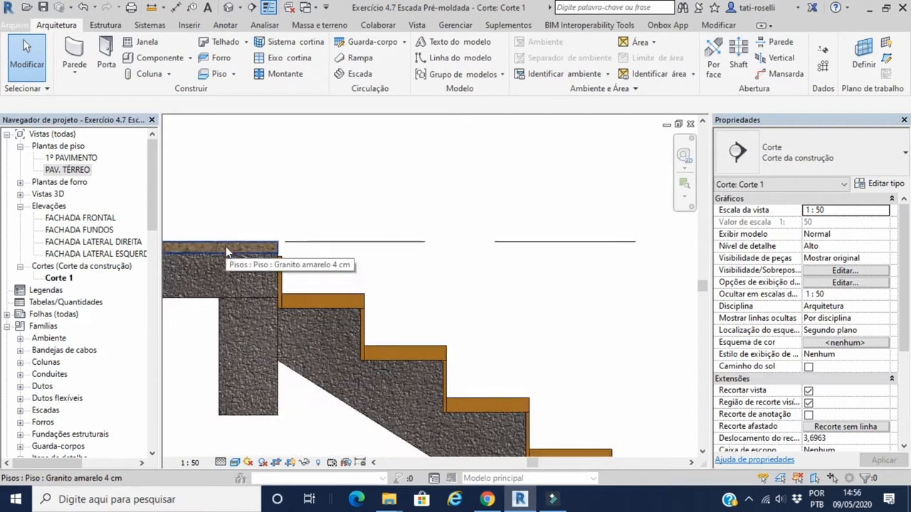
Step: Edit the stair and set the nosing length (Comprimento do bocel) of its Lance monolítico run type to 0.02 m
left_click(360, 303)
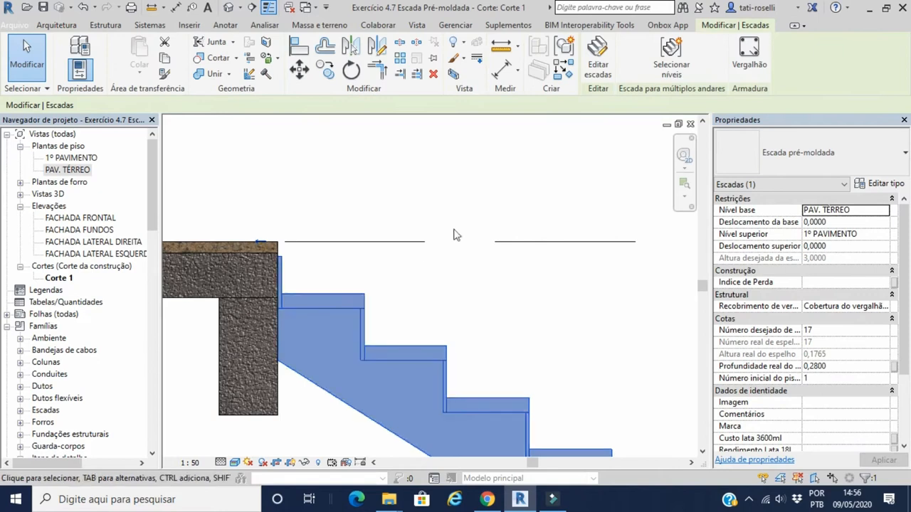
left_click(605, 72)
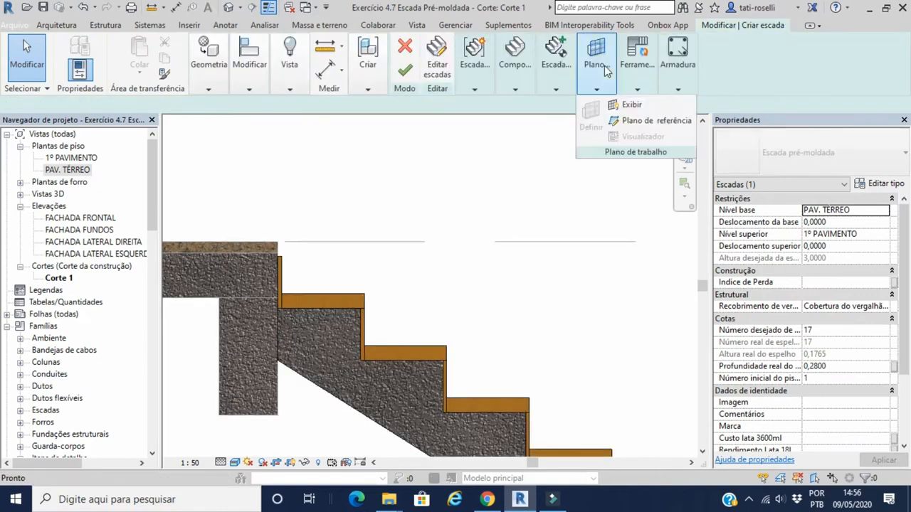
left_click(365, 304)
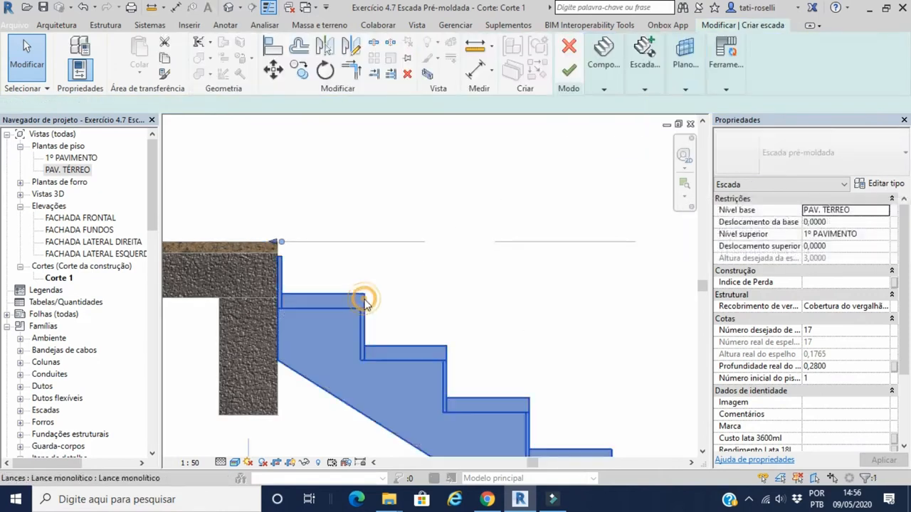
left_click(881, 184)
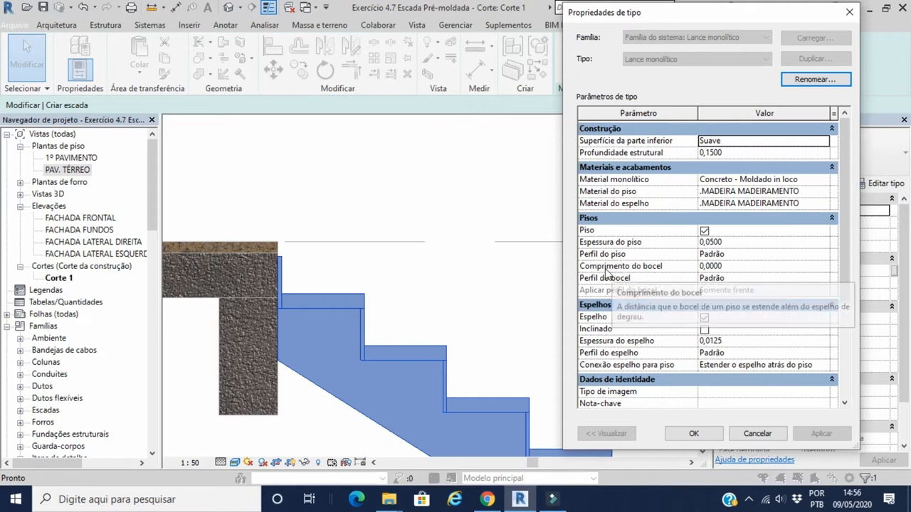
left_click(731, 267)
type(".02")
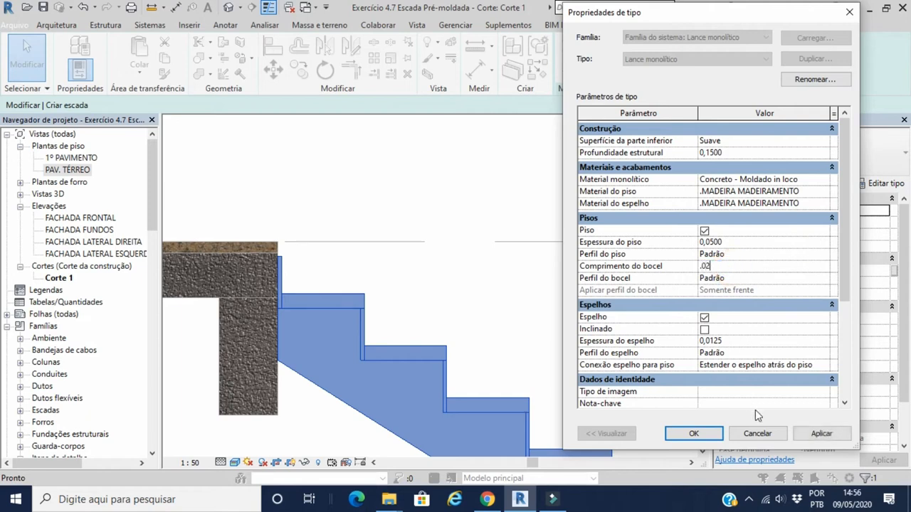
left_click(824, 433)
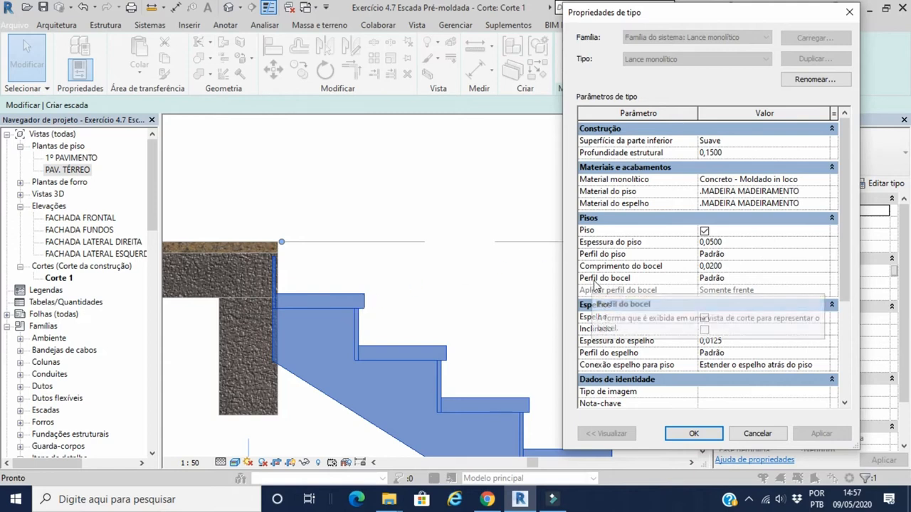
Step: Apply the nosing profile M_Frontal da escada - Raio : 40 mm to the run type
left_click(827, 279)
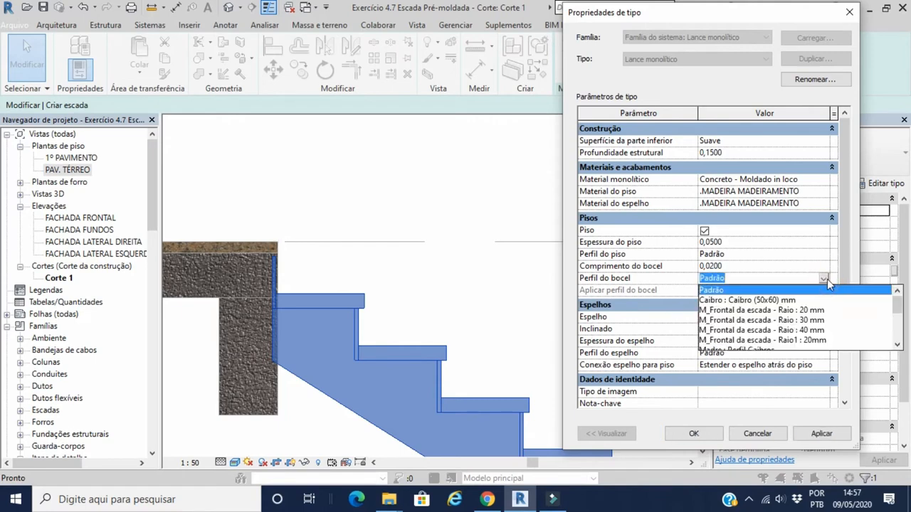
left_click(767, 331)
left_click(819, 434)
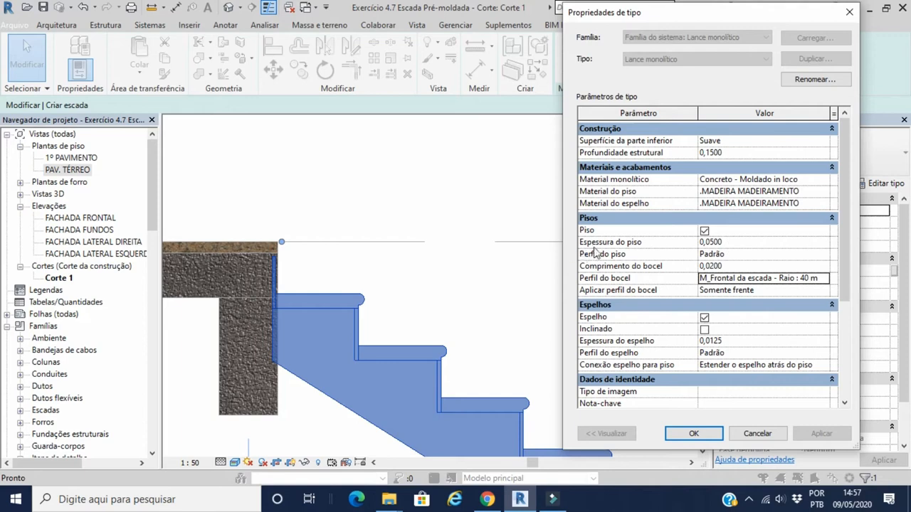
Step: Set the run type's tread thickness (Espessura do piso) to 0.04 m and accept the type properties
left_click(737, 243)
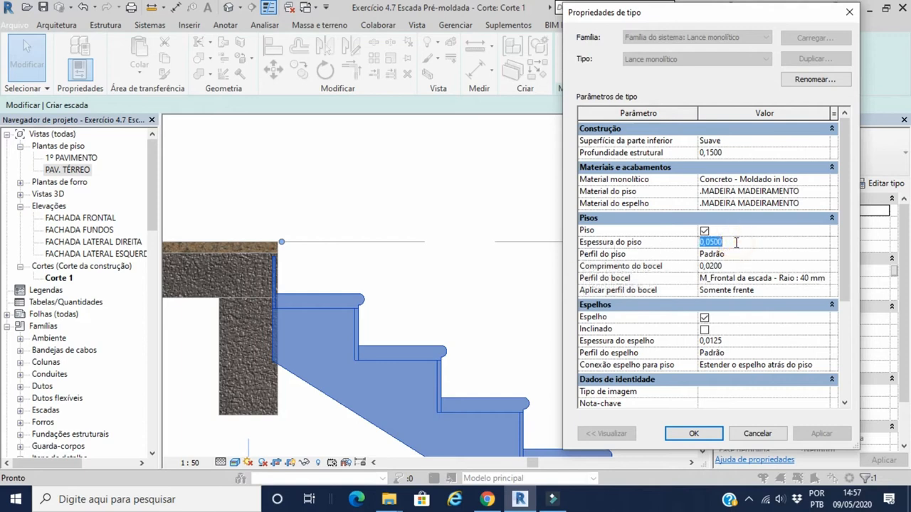
key("BackSpace")
type(".04")
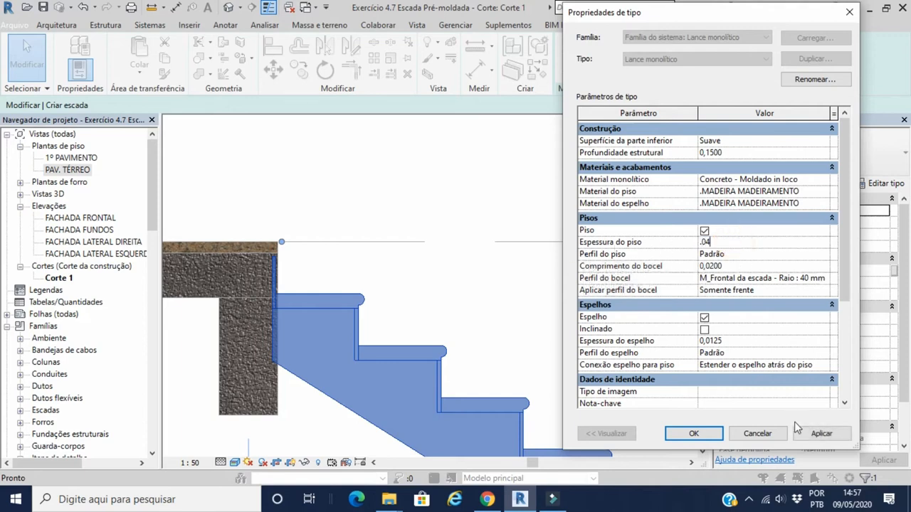
left_click(820, 434)
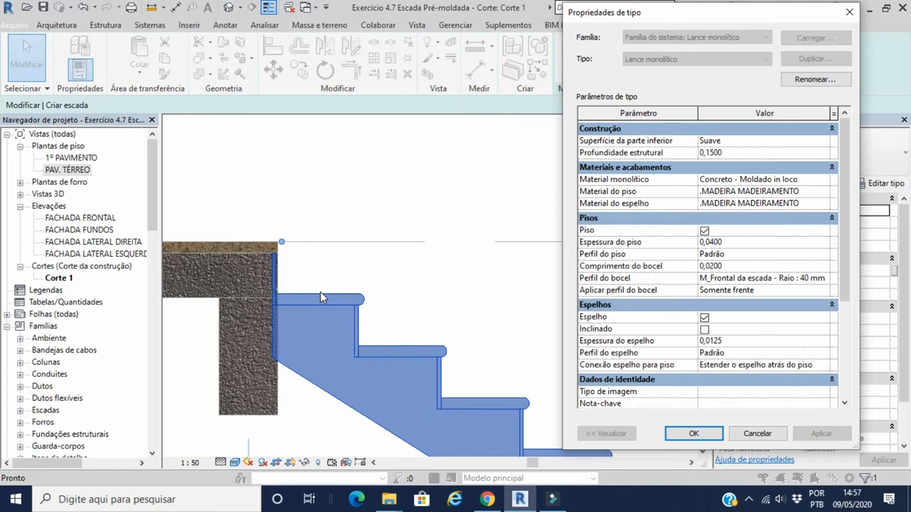
left_click(693, 433)
scroll(356, 321, "up", 3)
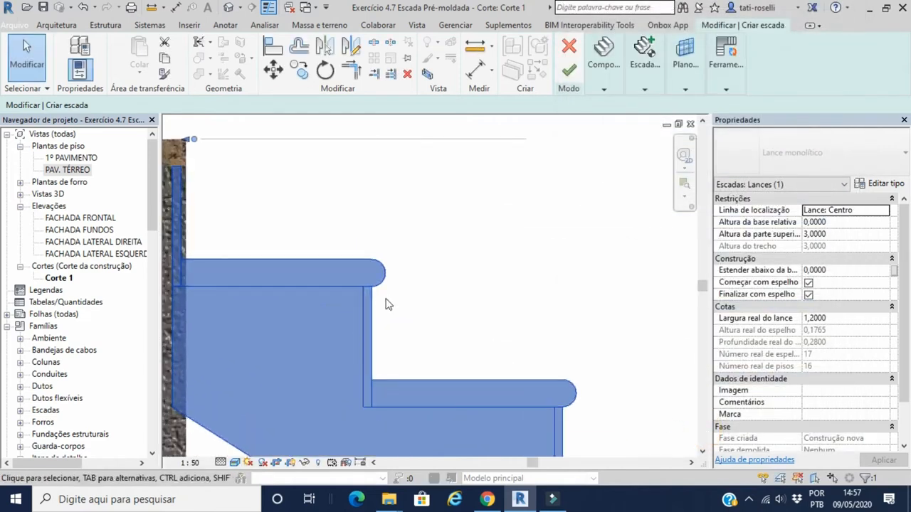
scroll(381, 298, "up", 2)
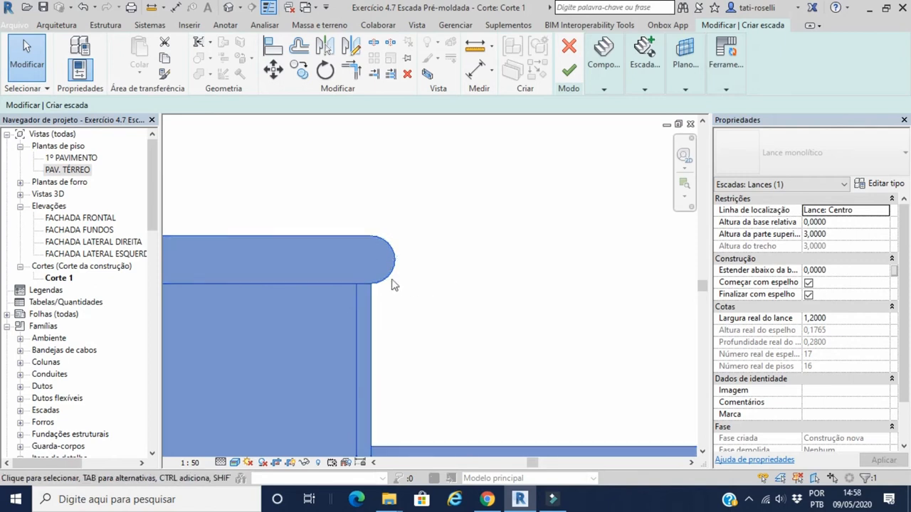
left_click(393, 285)
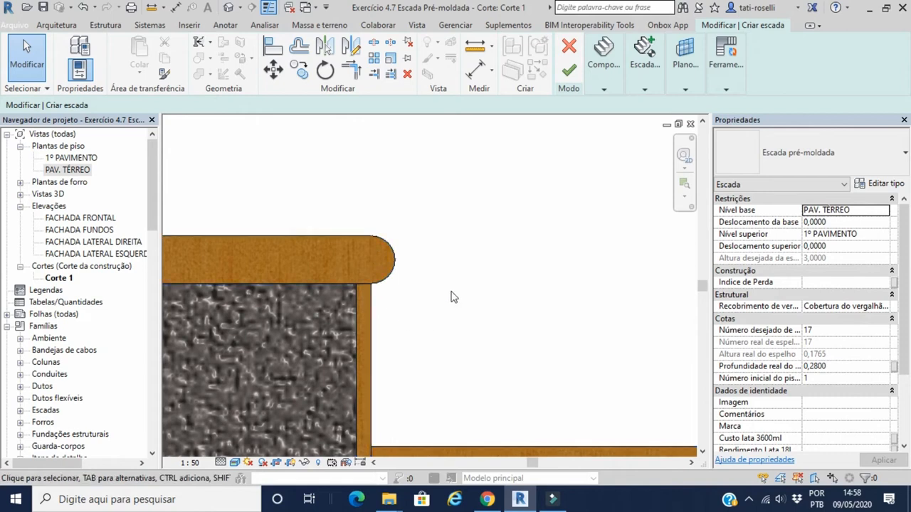
Step: Move the run horizontally so the back of its top riser aligns with the outer face of the slab and beam
scroll(459, 302, "down", 2)
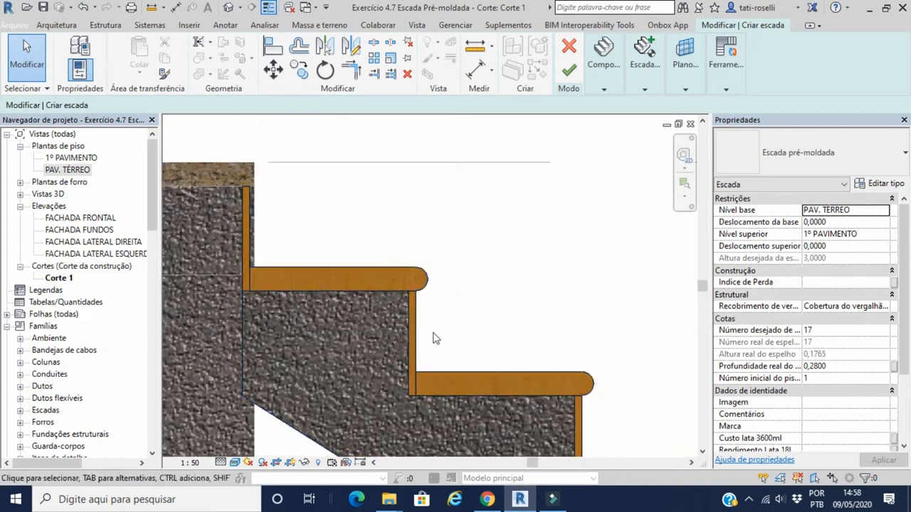
left_click(425, 280)
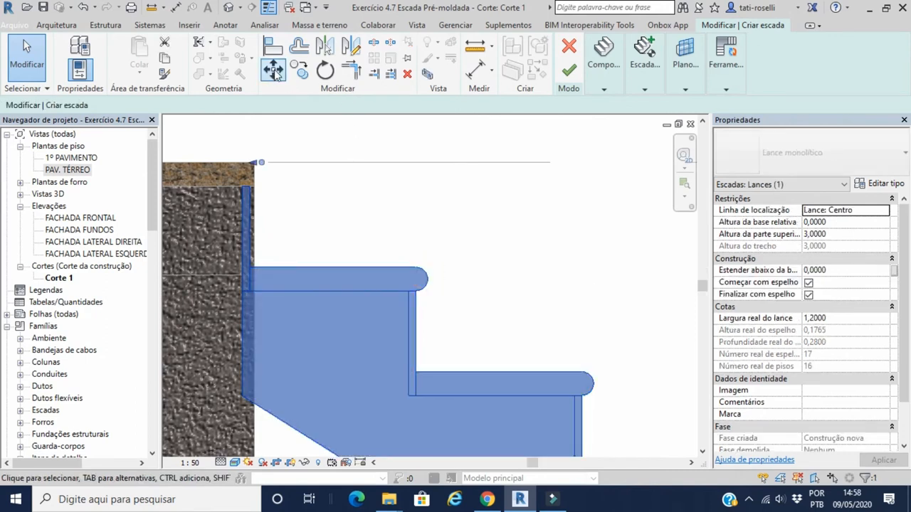
left_click(273, 70)
left_click(242, 186)
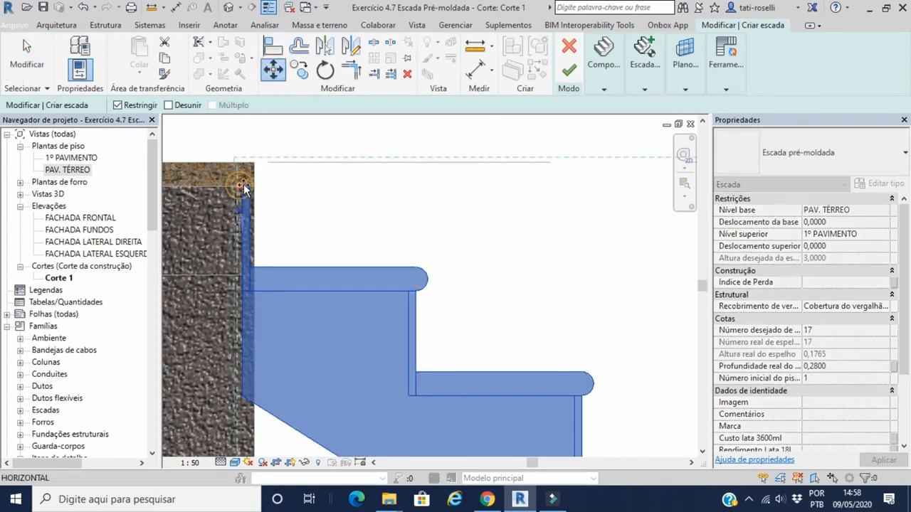
left_click(254, 186)
left_click(501, 271)
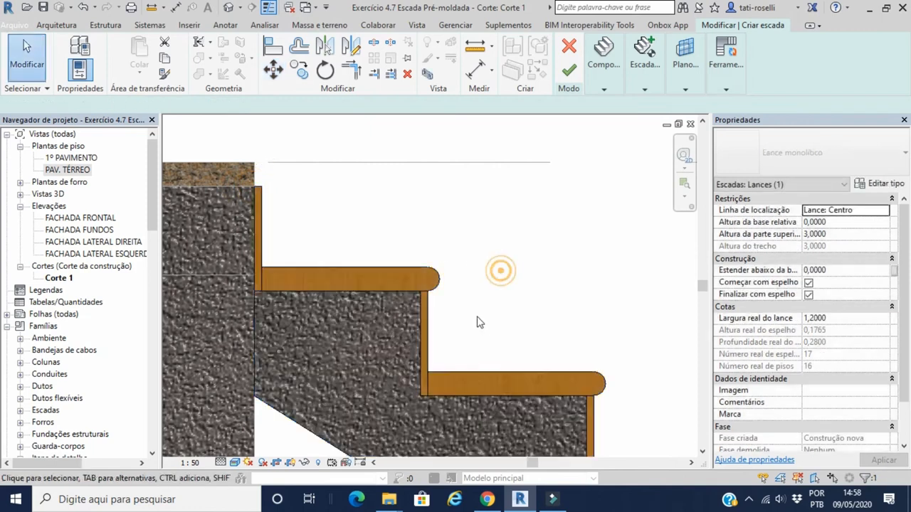
Step: Change the run type's riser-to-tread connection (Conexão espelho para piso) to Estender o piso sob o espelho
scroll(486, 353, "down", 2)
scroll(398, 266, "up", 2)
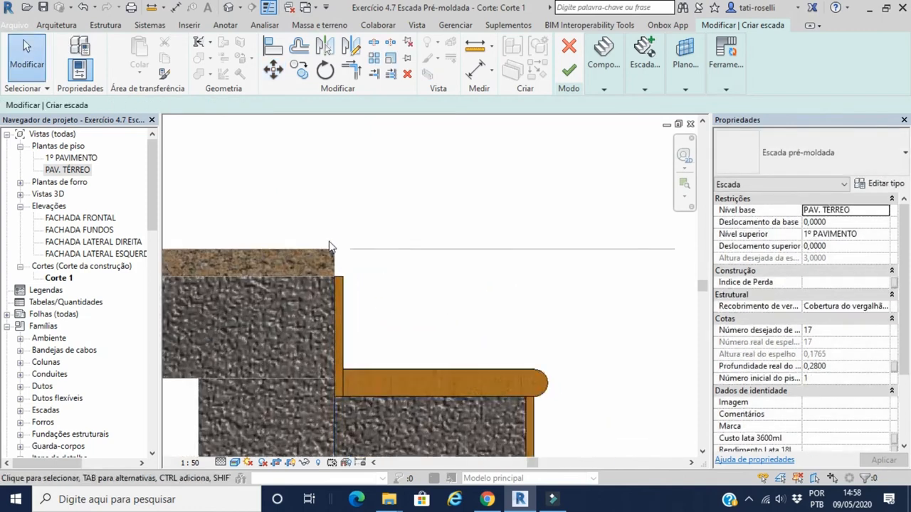
scroll(244, 249, "down", 2)
scroll(244, 249, "down", 1)
scroll(286, 308, "up", 3)
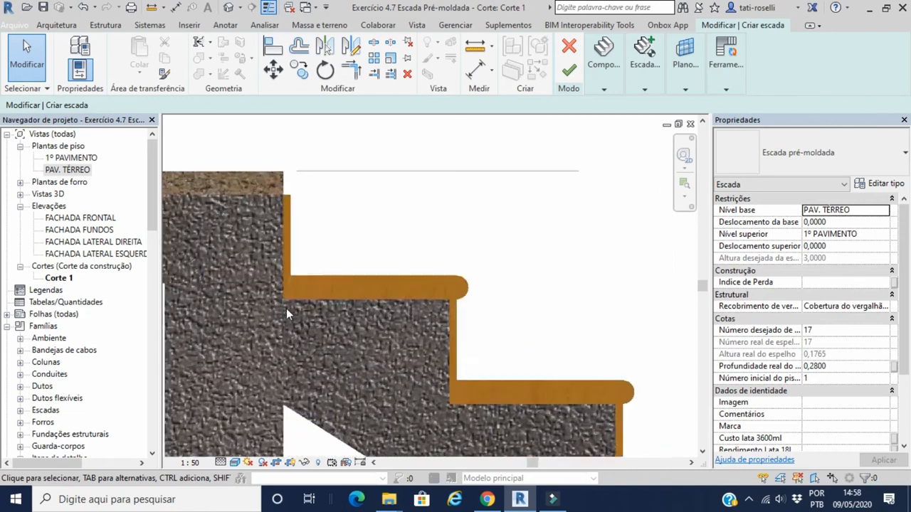
left_click(320, 279)
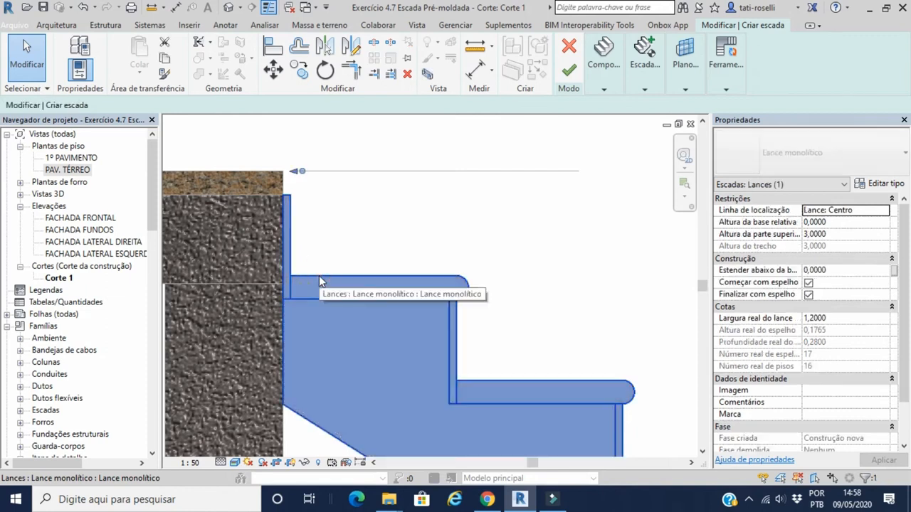
left_click(894, 185)
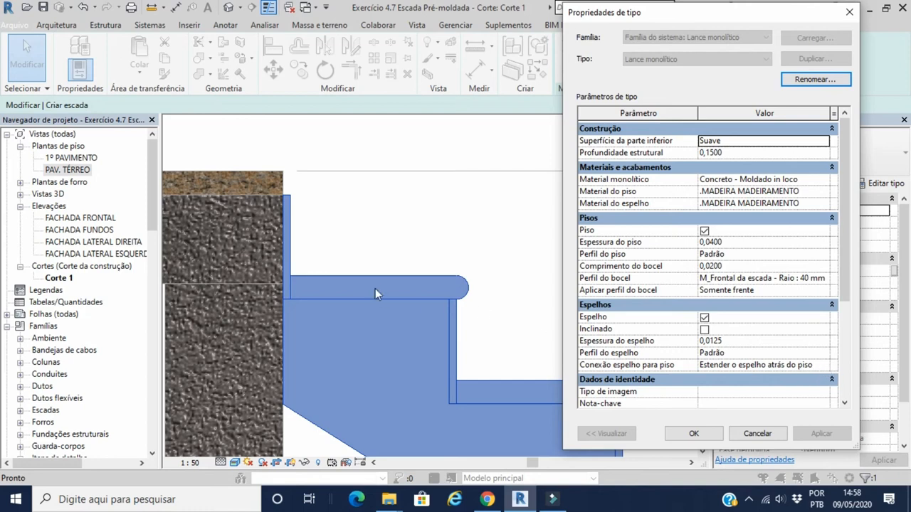
left_click(827, 365)
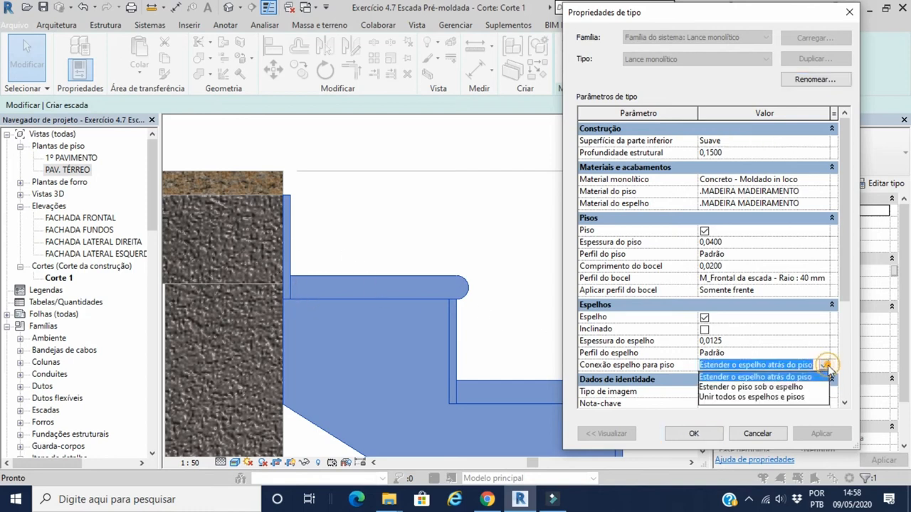
left_click(724, 388)
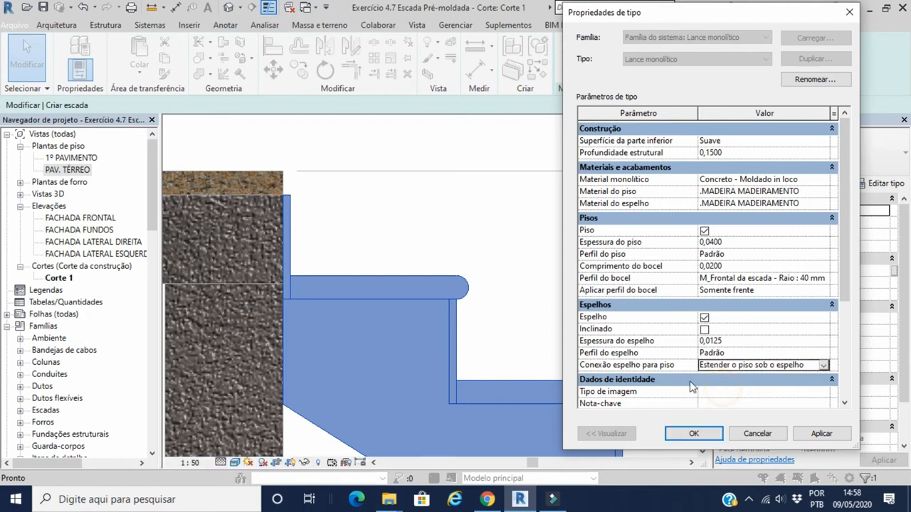
left_click(821, 433)
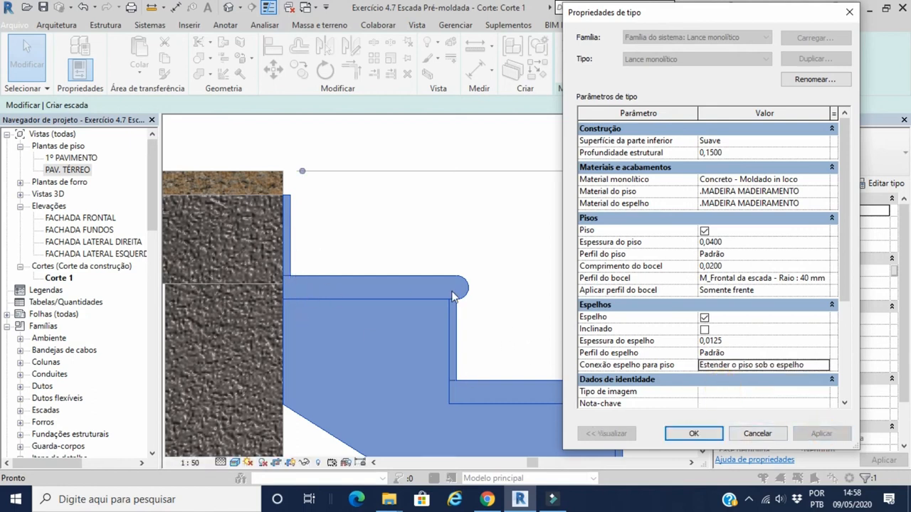
left_click(693, 433)
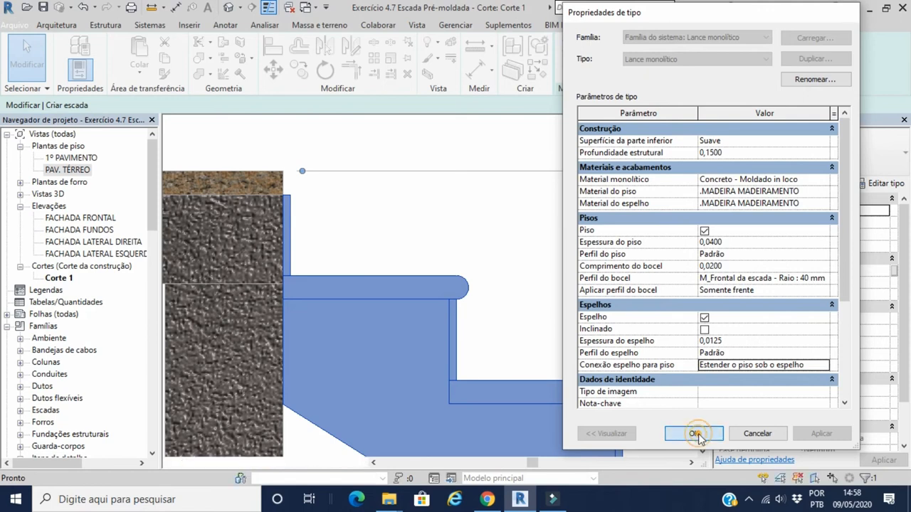
left_click(516, 297)
Step: Set the run type's underside surface (Superfície da parte inferior) to Escalonado and accept the type properties
scroll(374, 219, "down", 3)
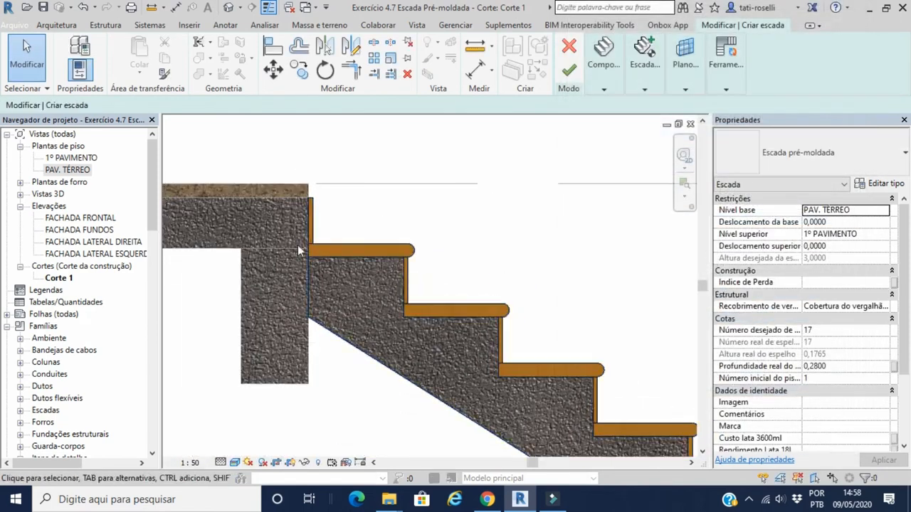
scroll(291, 301, "down", 3)
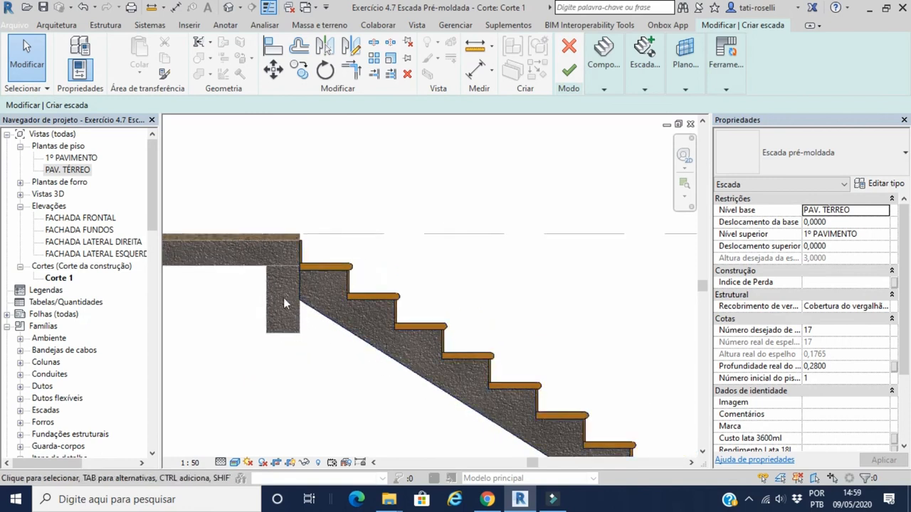
left_click(426, 382)
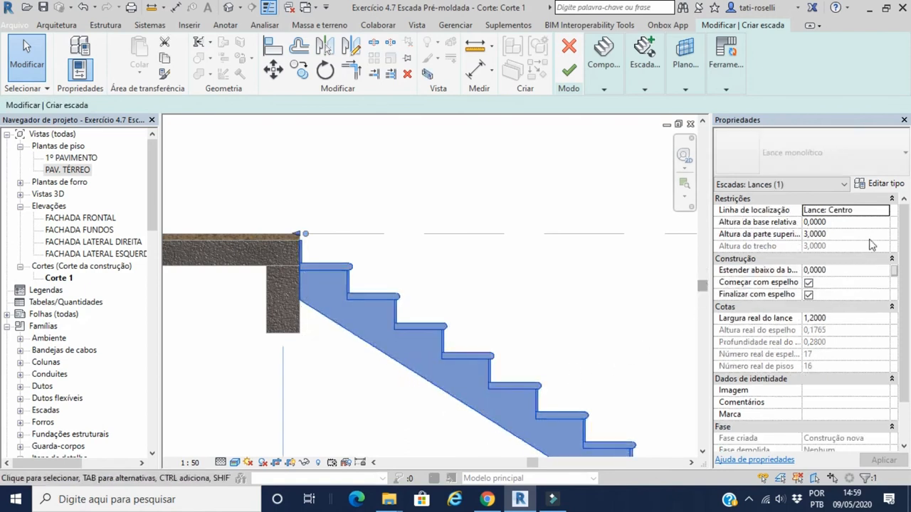
left_click(879, 184)
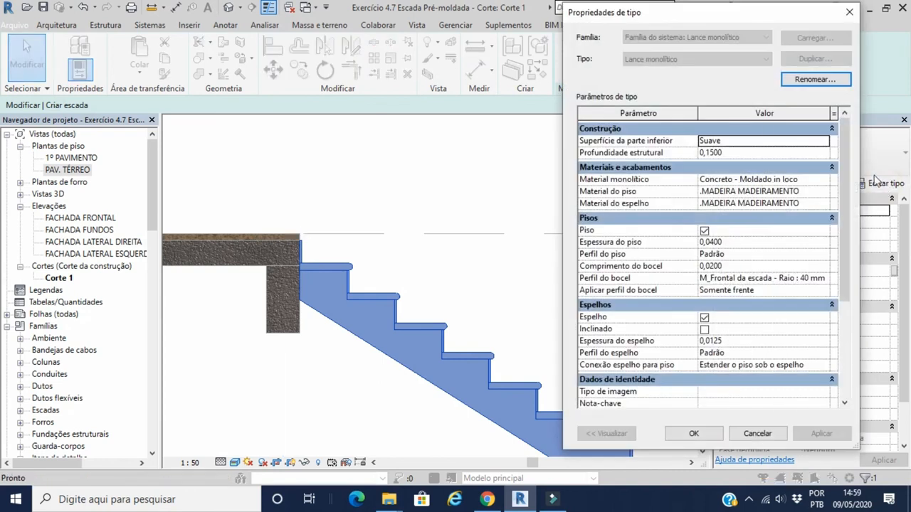
left_click(821, 146)
left_click(824, 144)
left_click(719, 153)
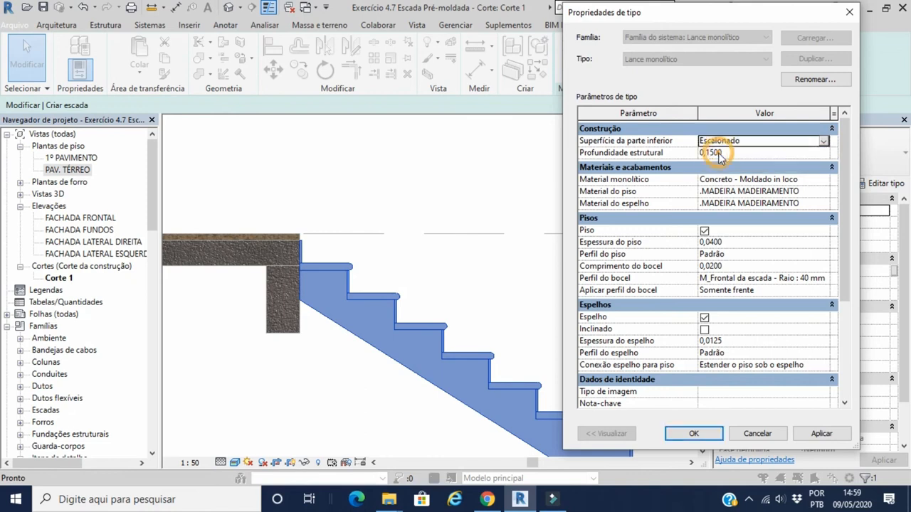
left_click(817, 433)
left_click(694, 434)
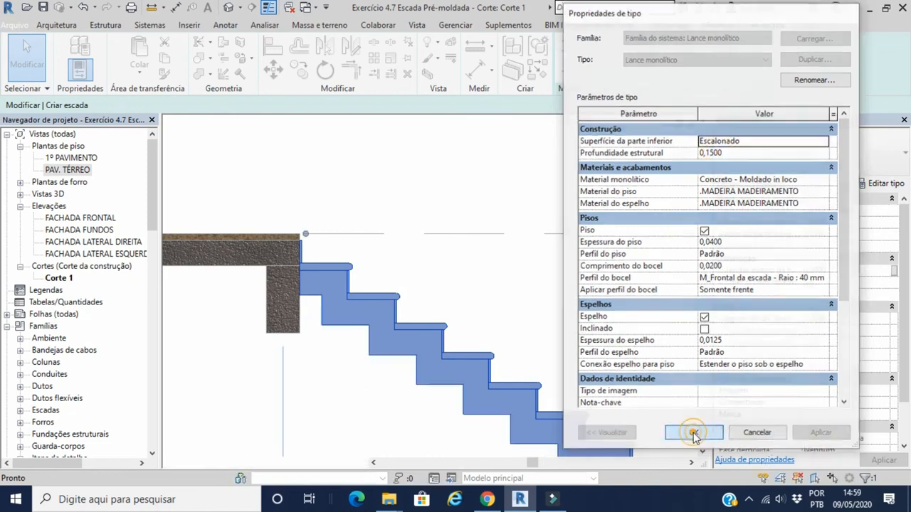
left_click(392, 413)
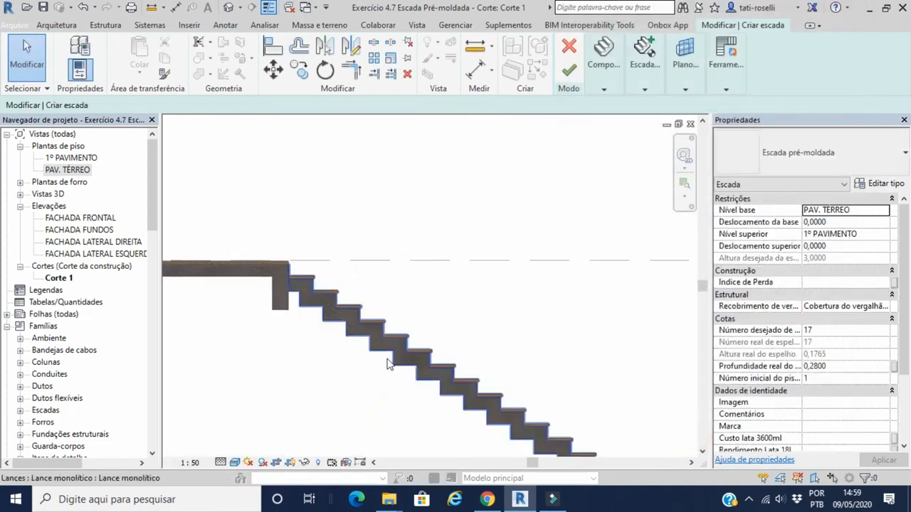
scroll(319, 314, "down", 2)
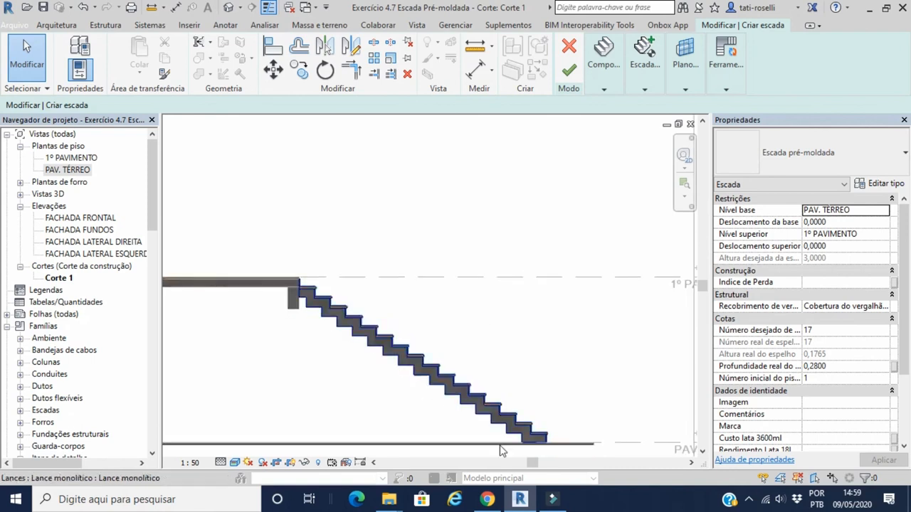
Step: Set the run type's underside surface (Superfície da parte inferior) back to Suave, accept it and deselect the run
left_click(397, 365)
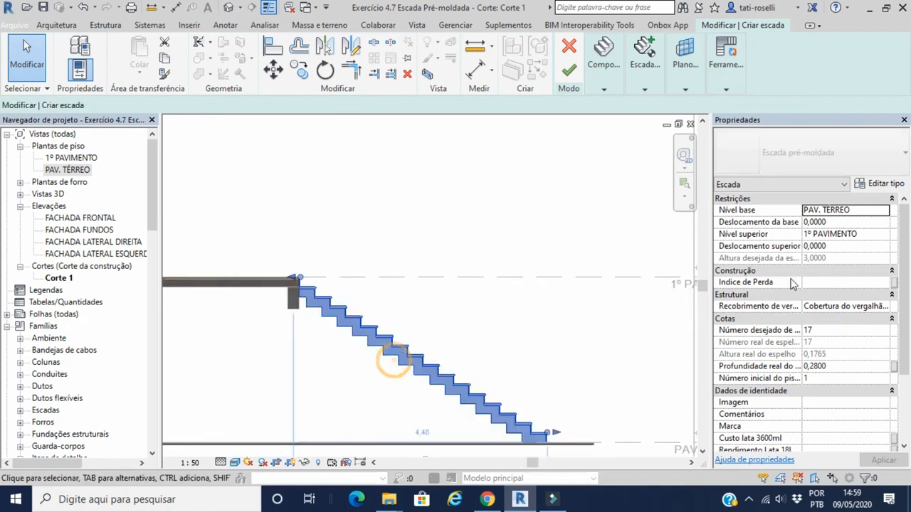
left_click(877, 184)
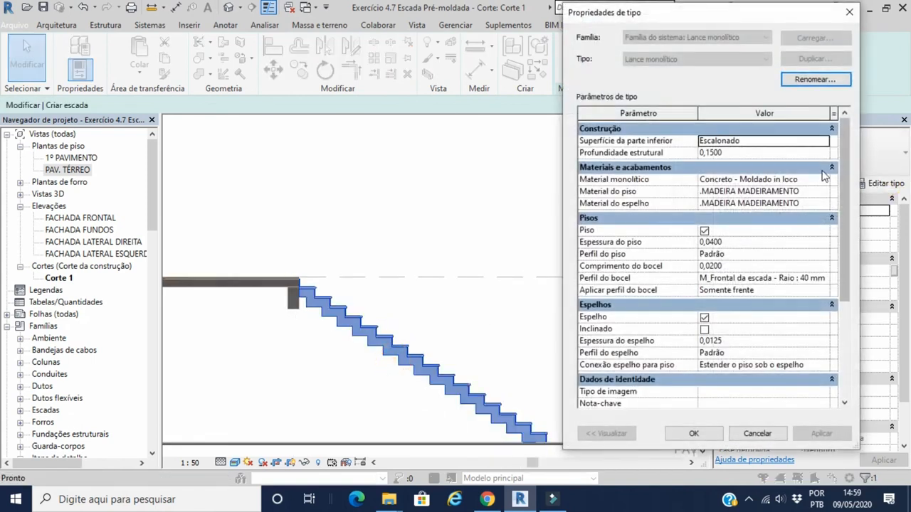
left_click(798, 142)
left_click(825, 142)
left_click(765, 162)
left_click(692, 436)
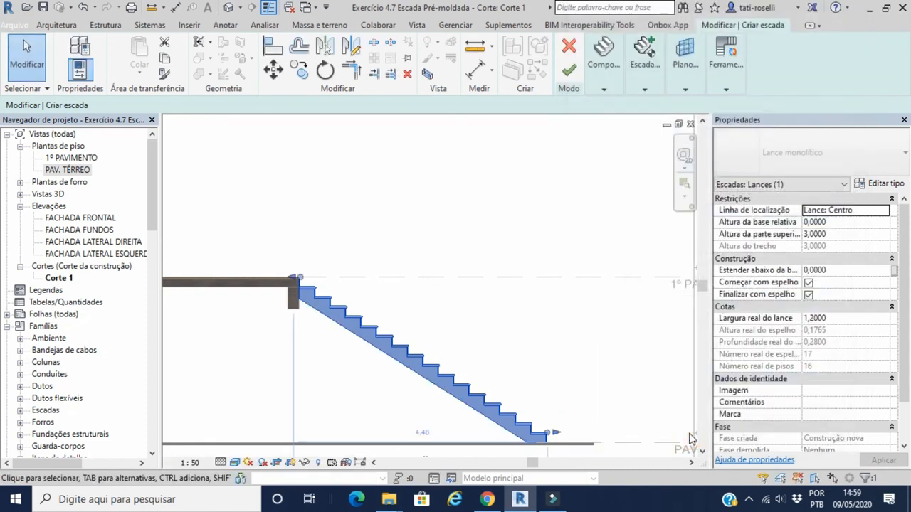
left_click(537, 318)
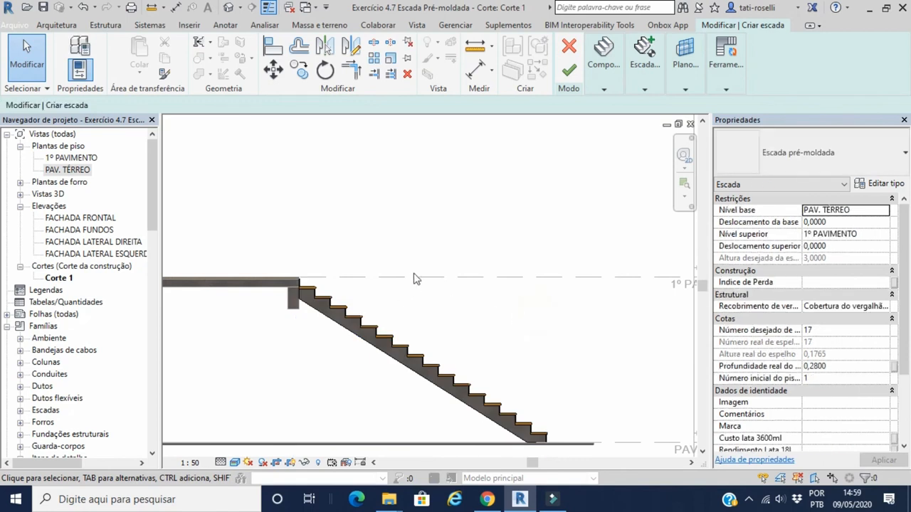
Step: Finish the stair edit mode and show the completed stair in the default 3D view, orbited toward its front
scroll(416, 279, "down", 2)
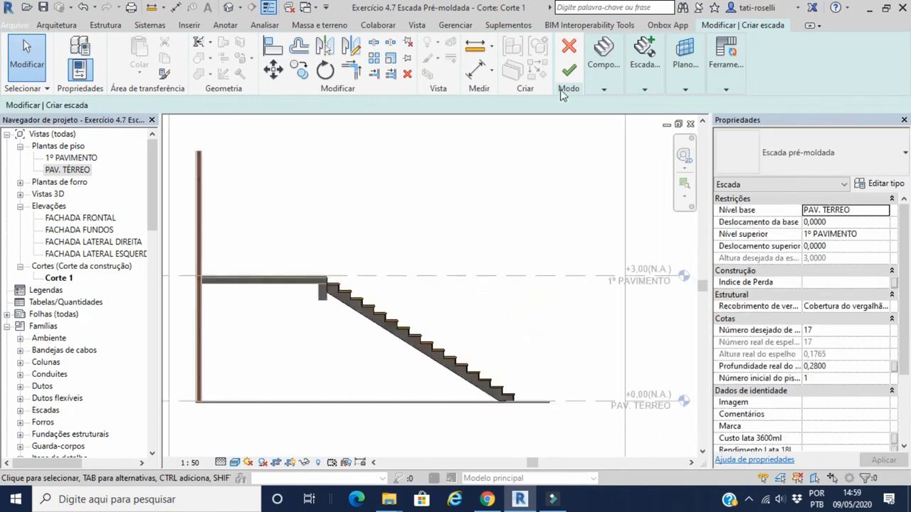
left_click(570, 70)
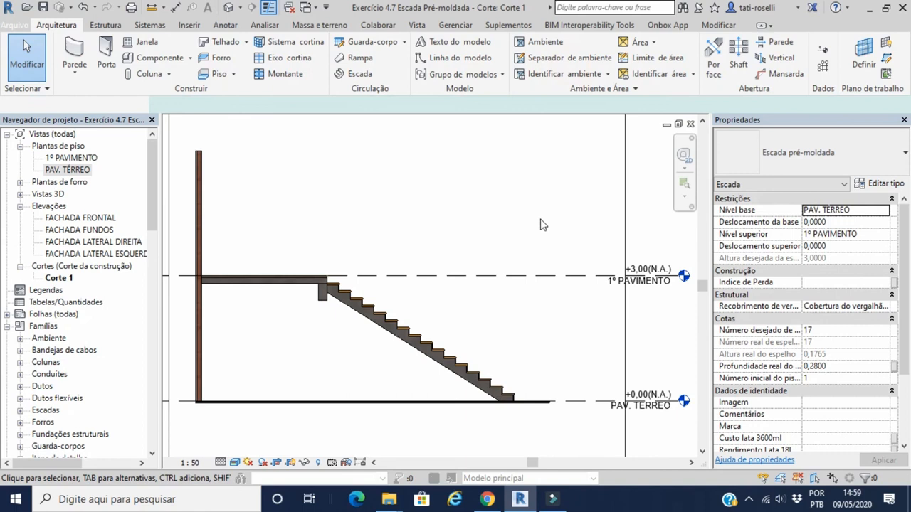
left_click(228, 9)
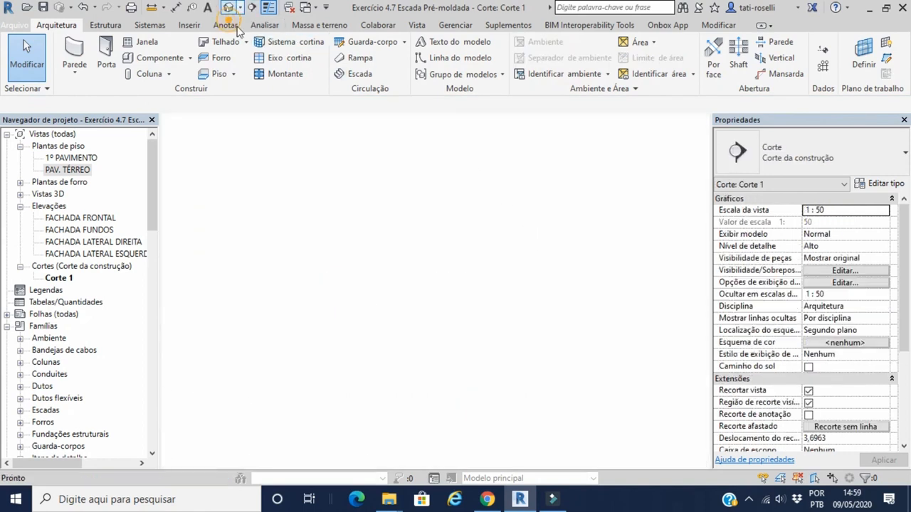
middle_click_drag(453, 382, 549, 372, "shift")
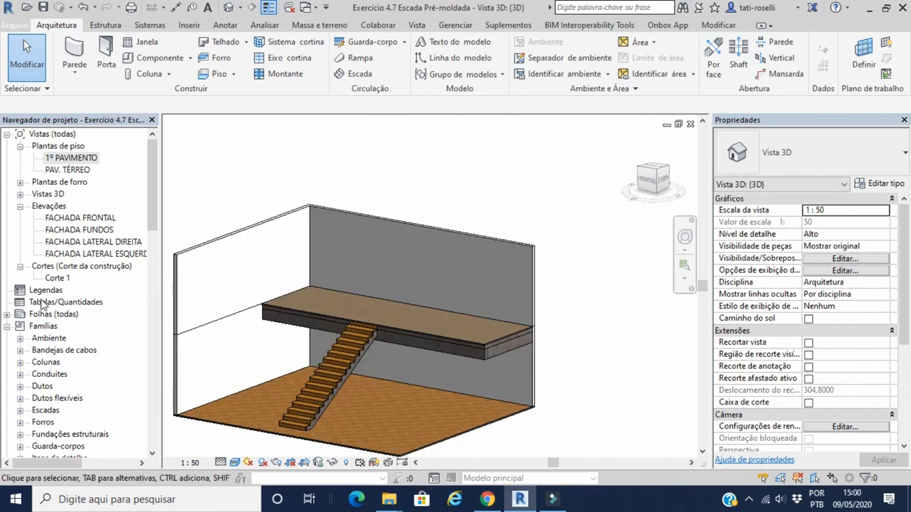
Step: Open section Corte 1 and examine the junction between the top riser, first tread nosing and upper slab
double_click(58, 278)
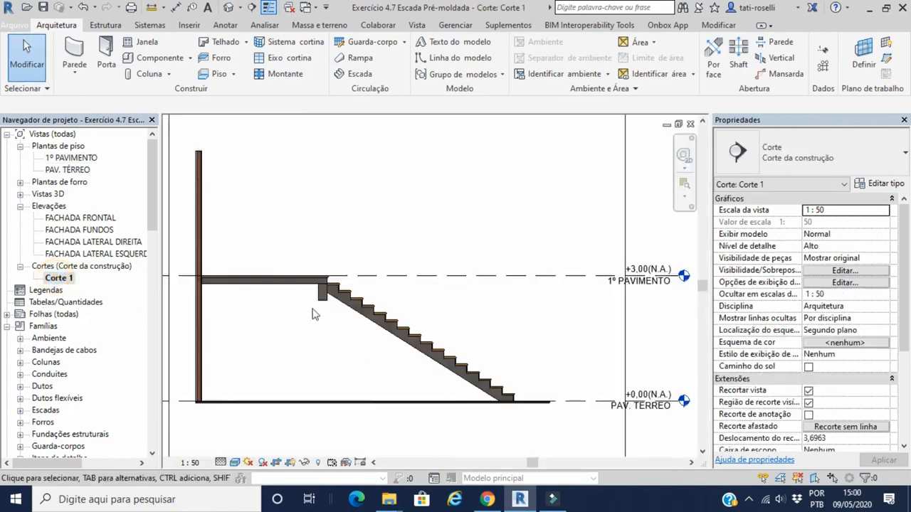
scroll(317, 274, "up", 8)
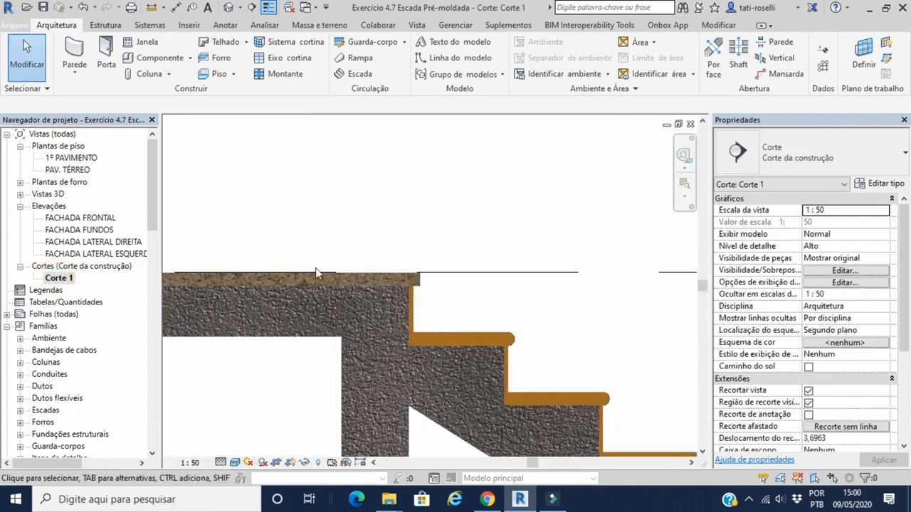
scroll(317, 273, "up", 4)
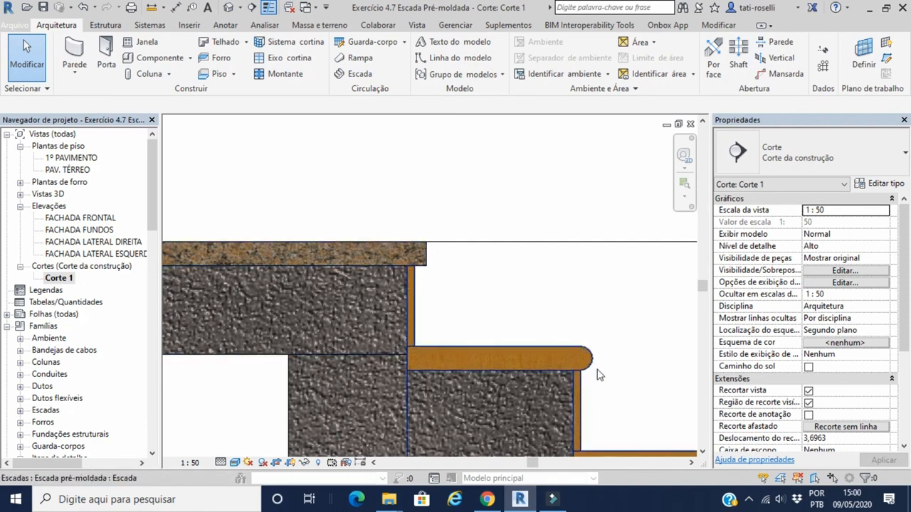
scroll(402, 311, "down", 3)
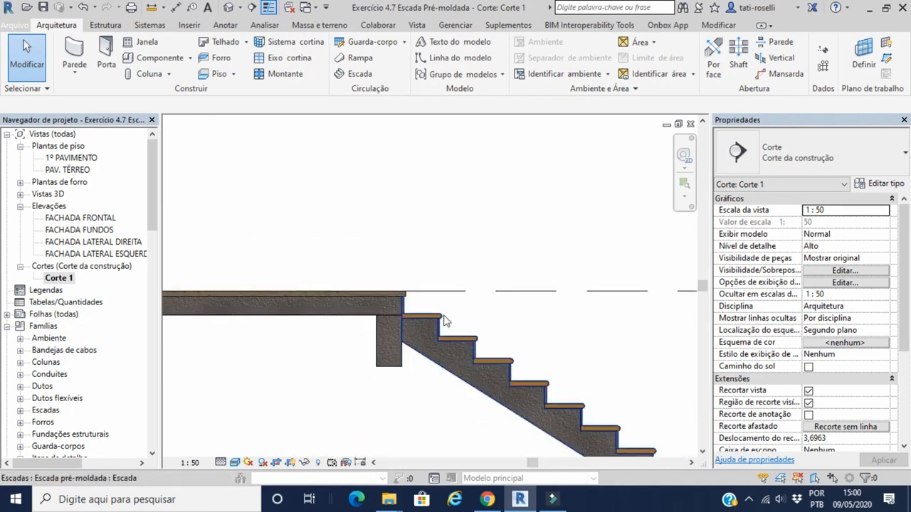
scroll(462, 328, "down", 4)
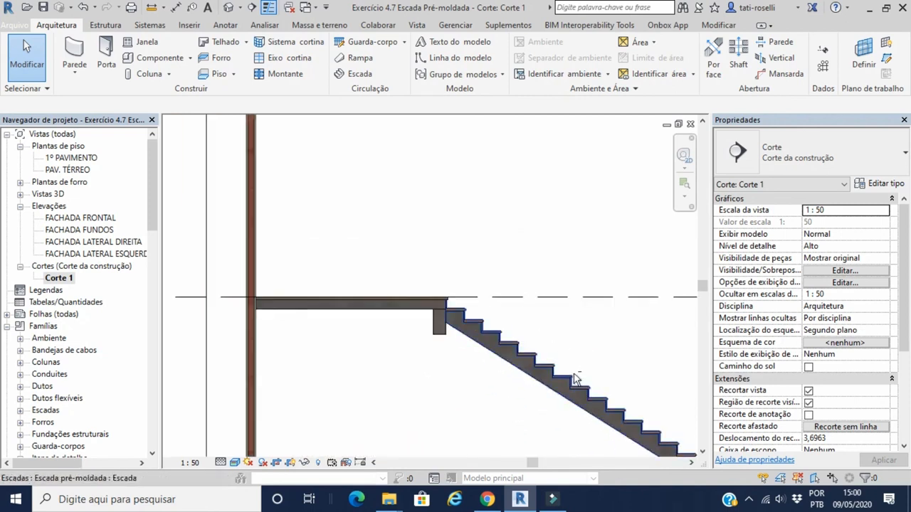
Step: Return to the 3D view and examine the stair's treads and risers up close beneath the upper slab
left_click(228, 7)
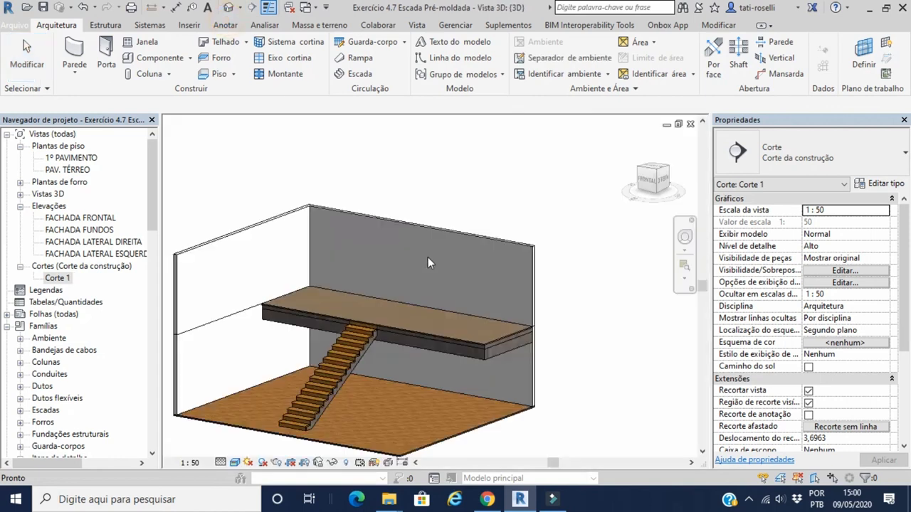
middle_click_drag(365, 422, 345, 404, "shift")
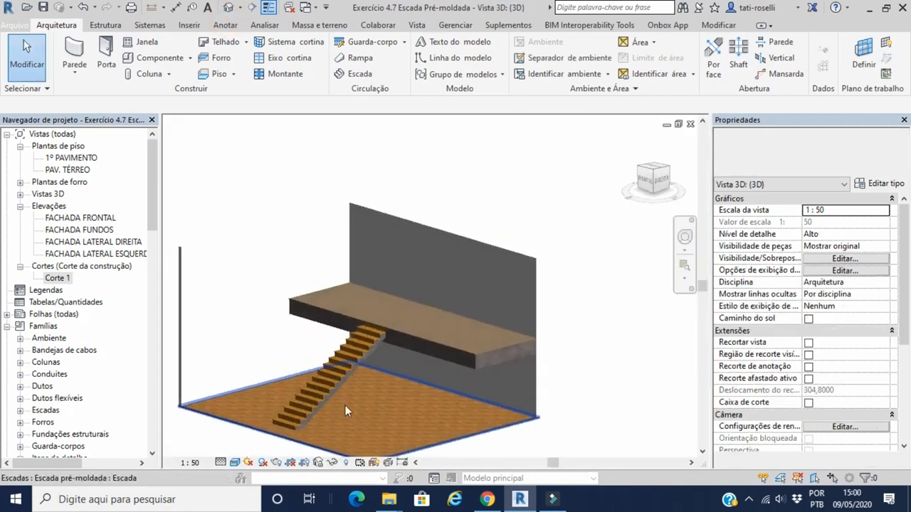
scroll(352, 331, "up", 4)
scroll(303, 434, "up", 4)
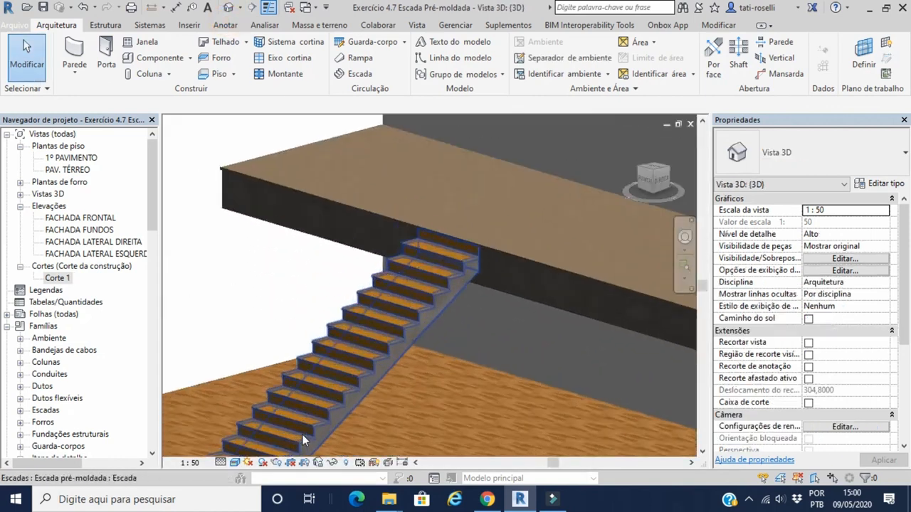